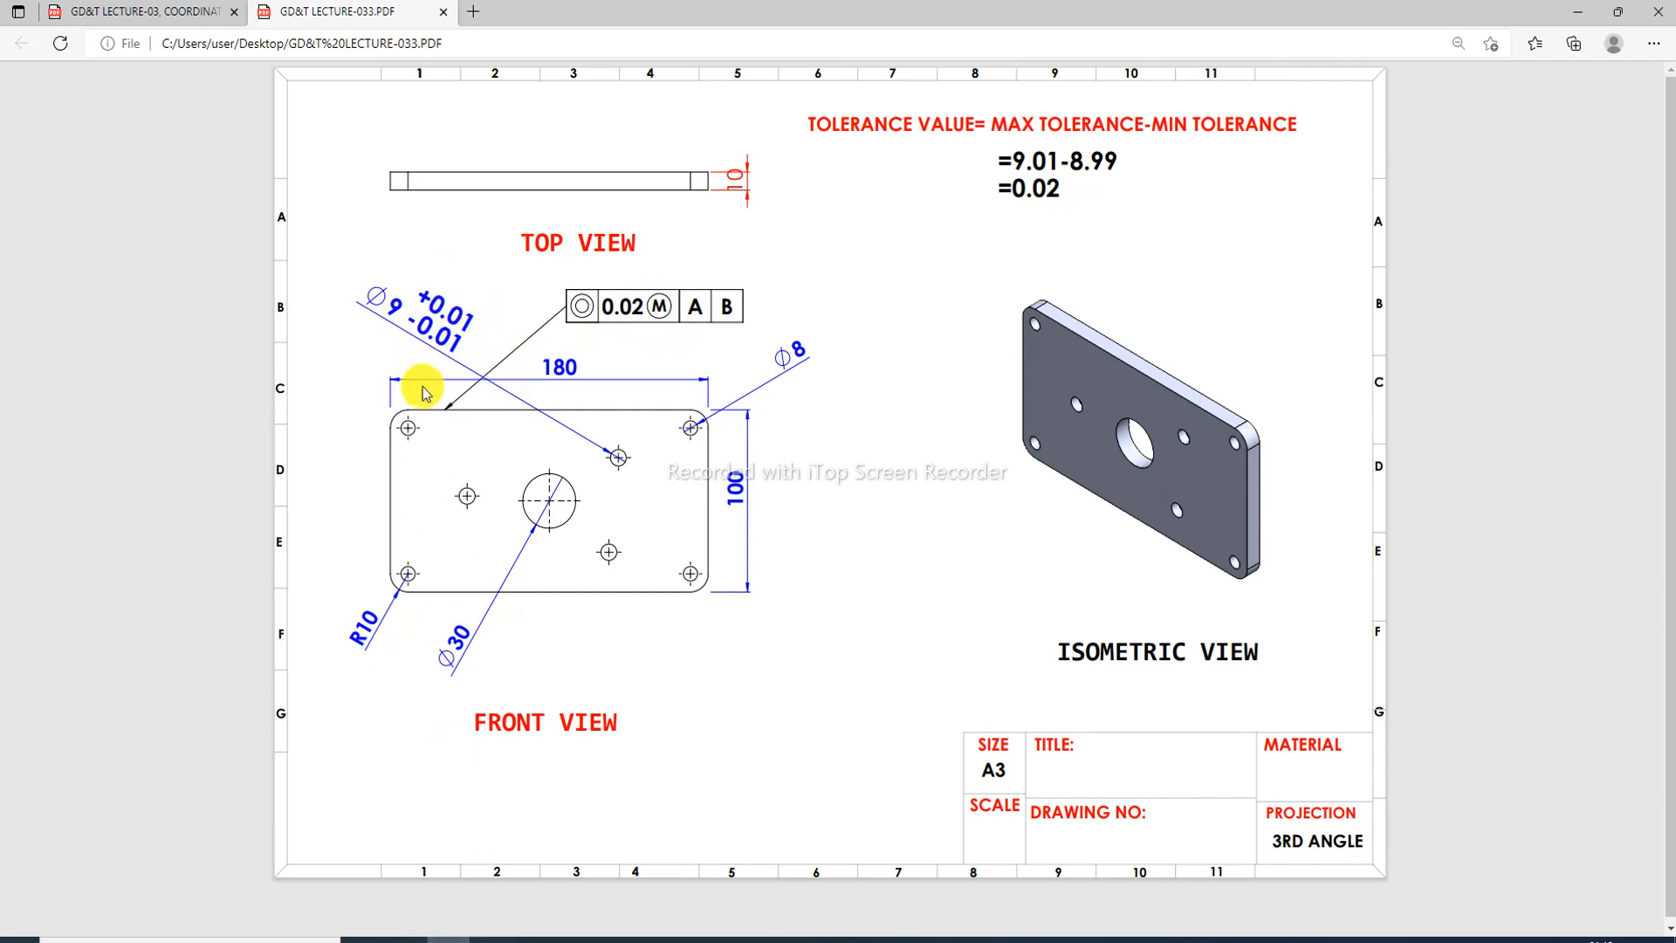
# Step: View the GD&T Lecture-03 title page and the reference plate drawing, and switch to the SOLIDWORKS drawing
pyautogui.click(189, 20)
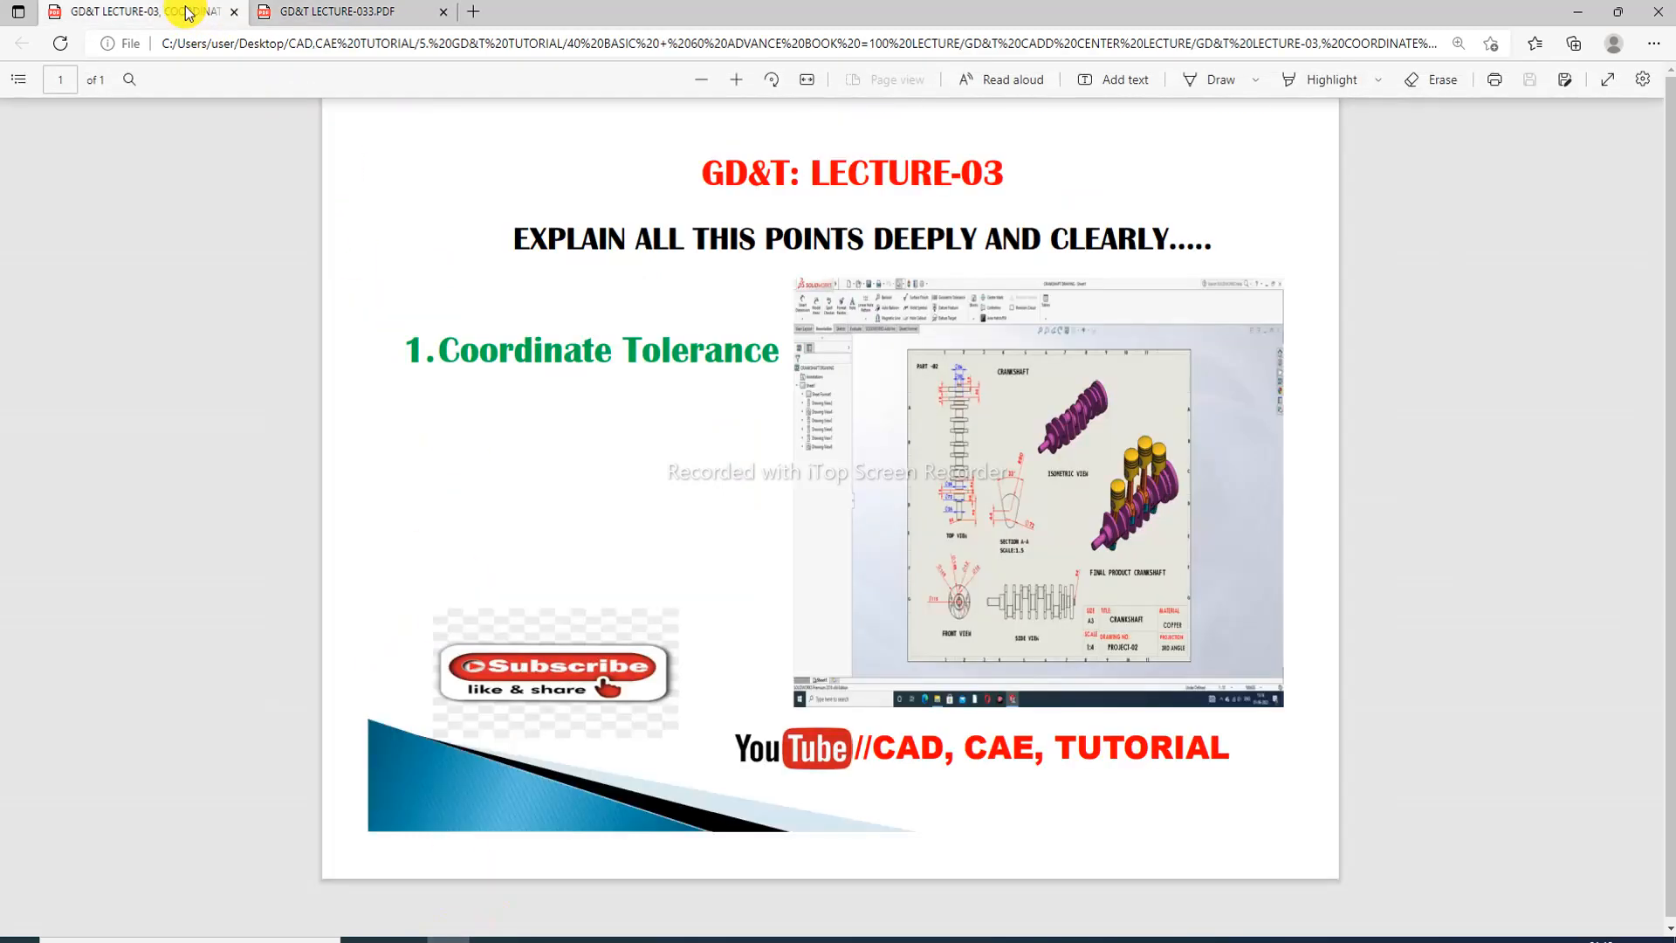
pyautogui.click(370, 19)
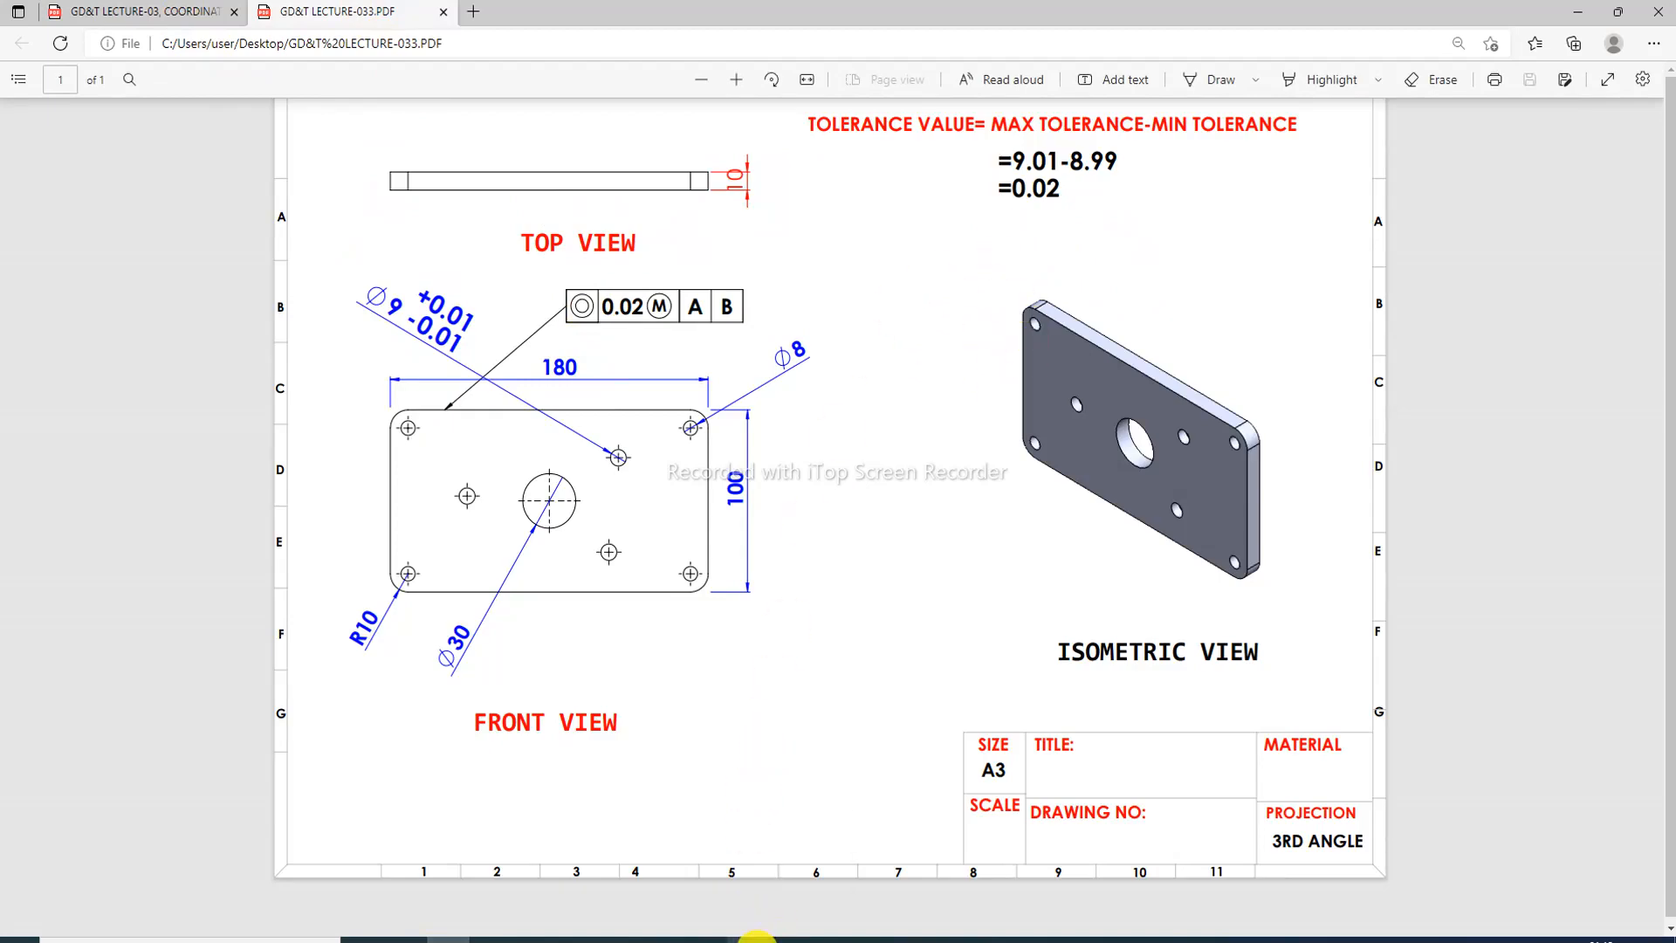
pyautogui.click(756, 937)
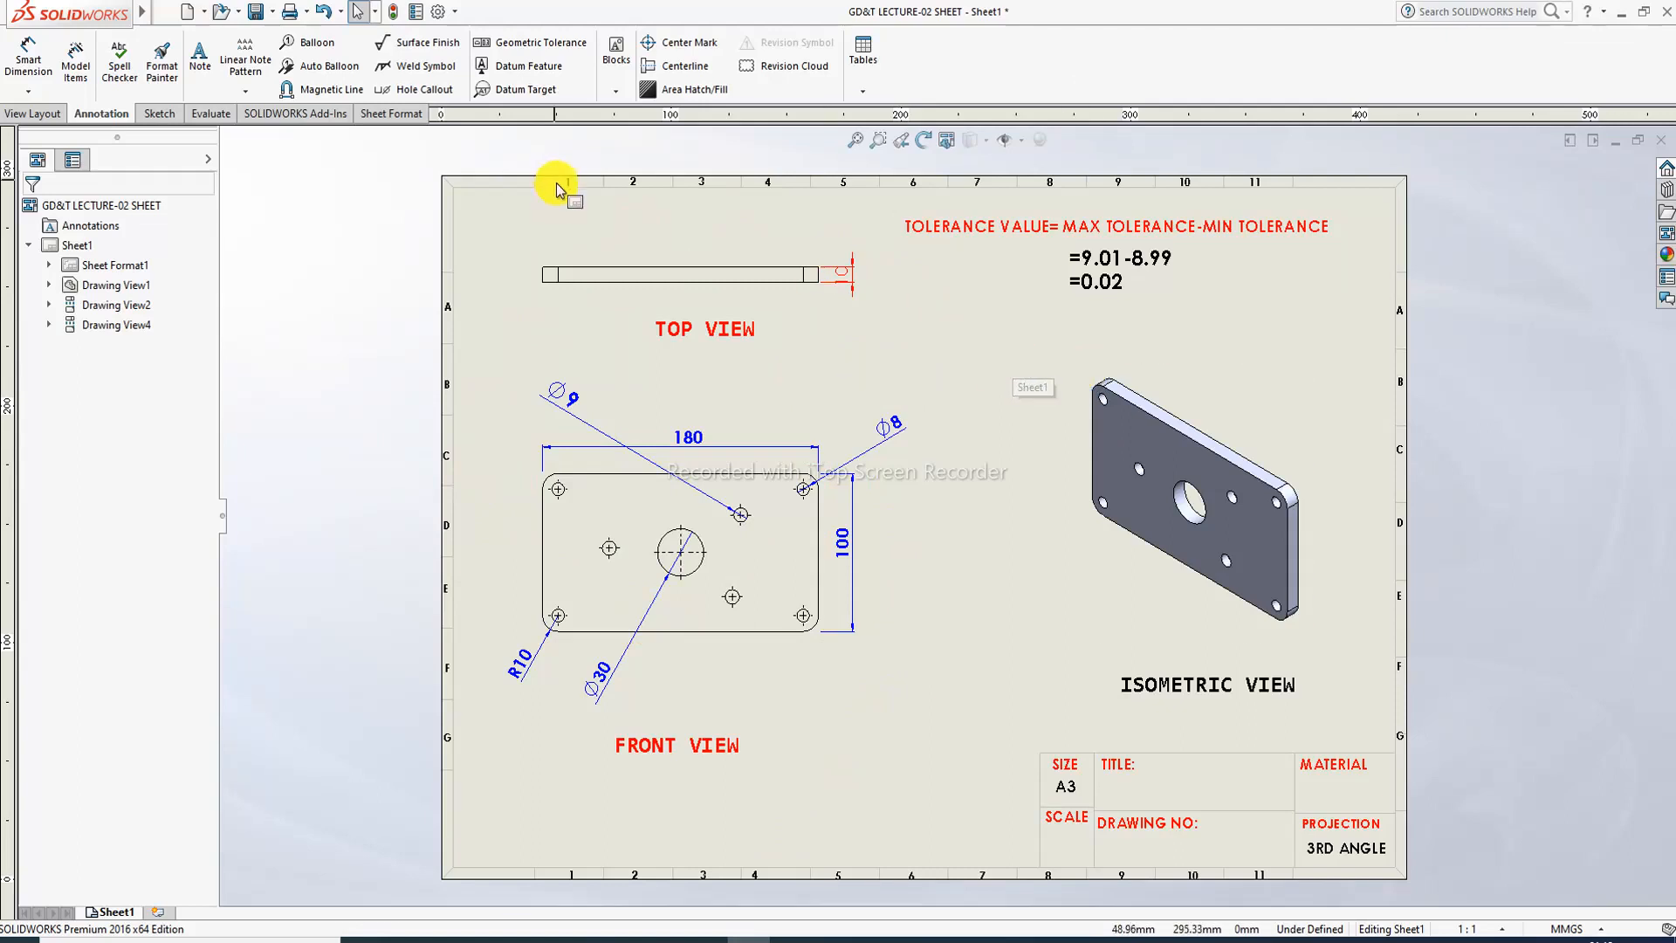
pyautogui.click(530, 42)
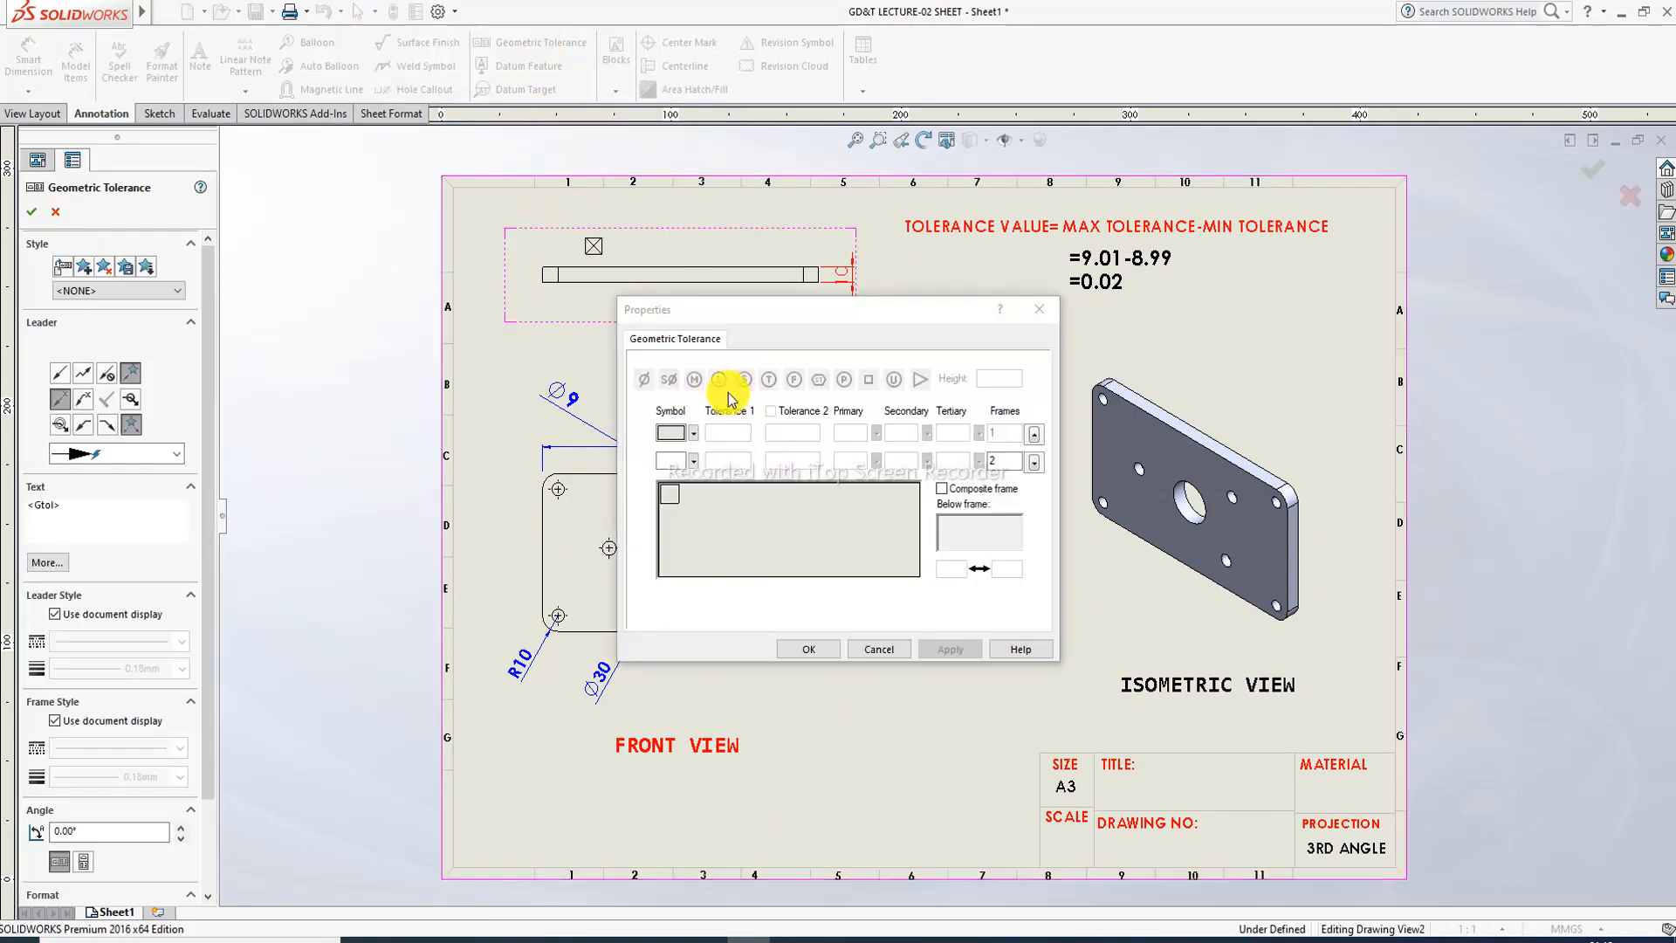
pyautogui.click(694, 433)
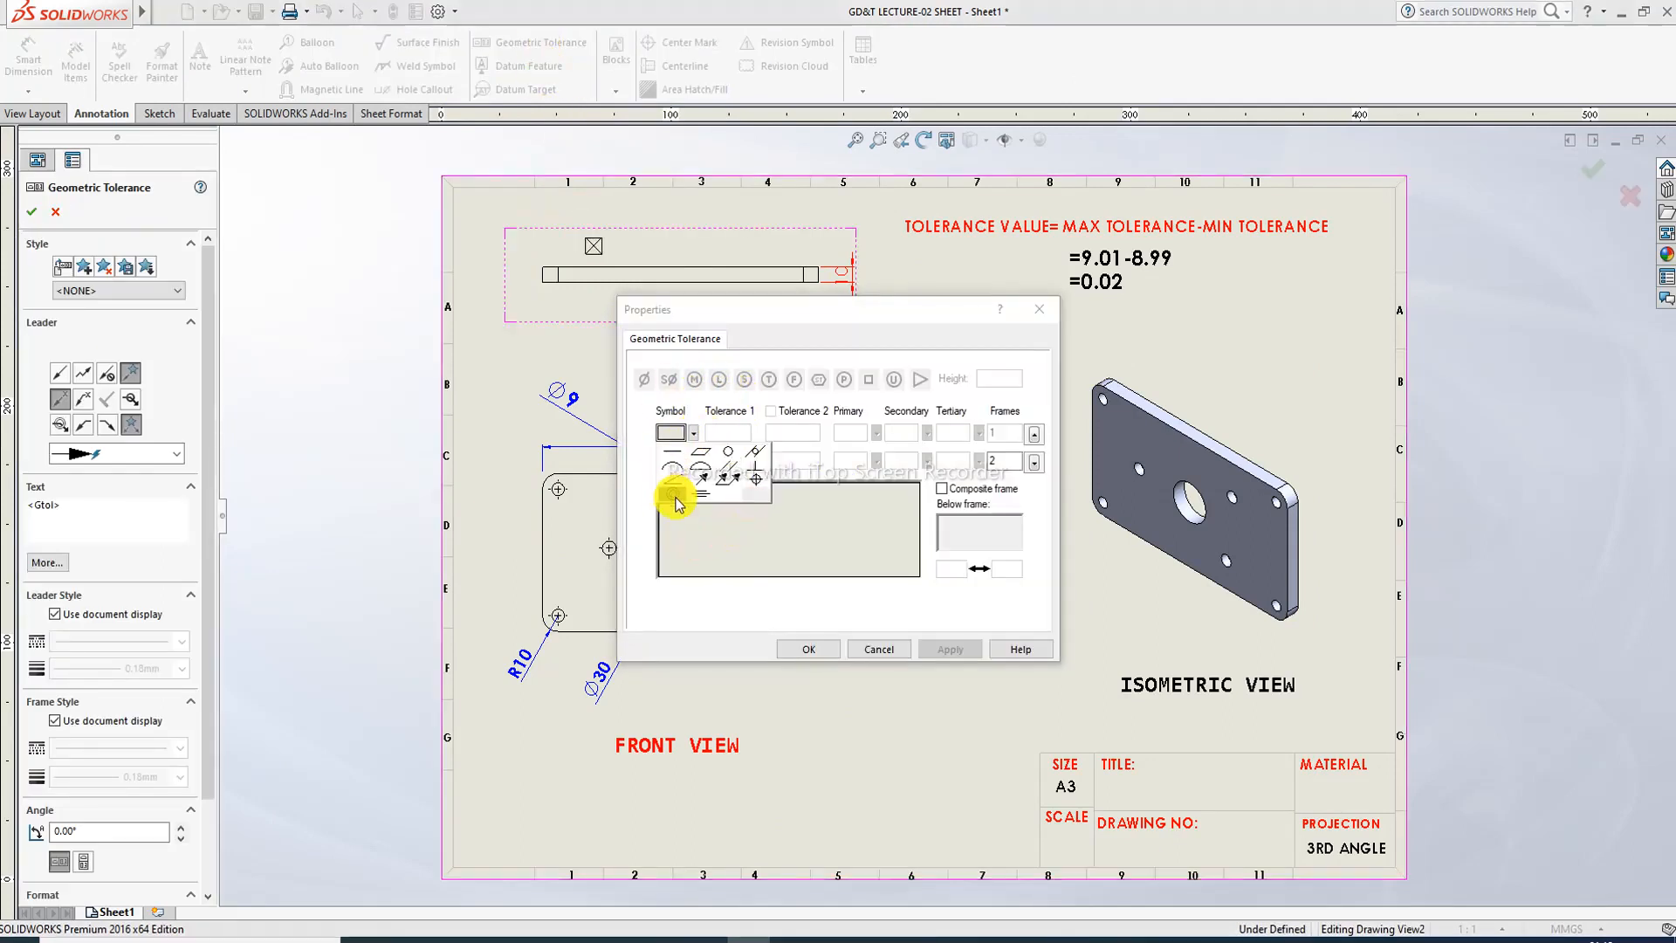
pyautogui.click(675, 498)
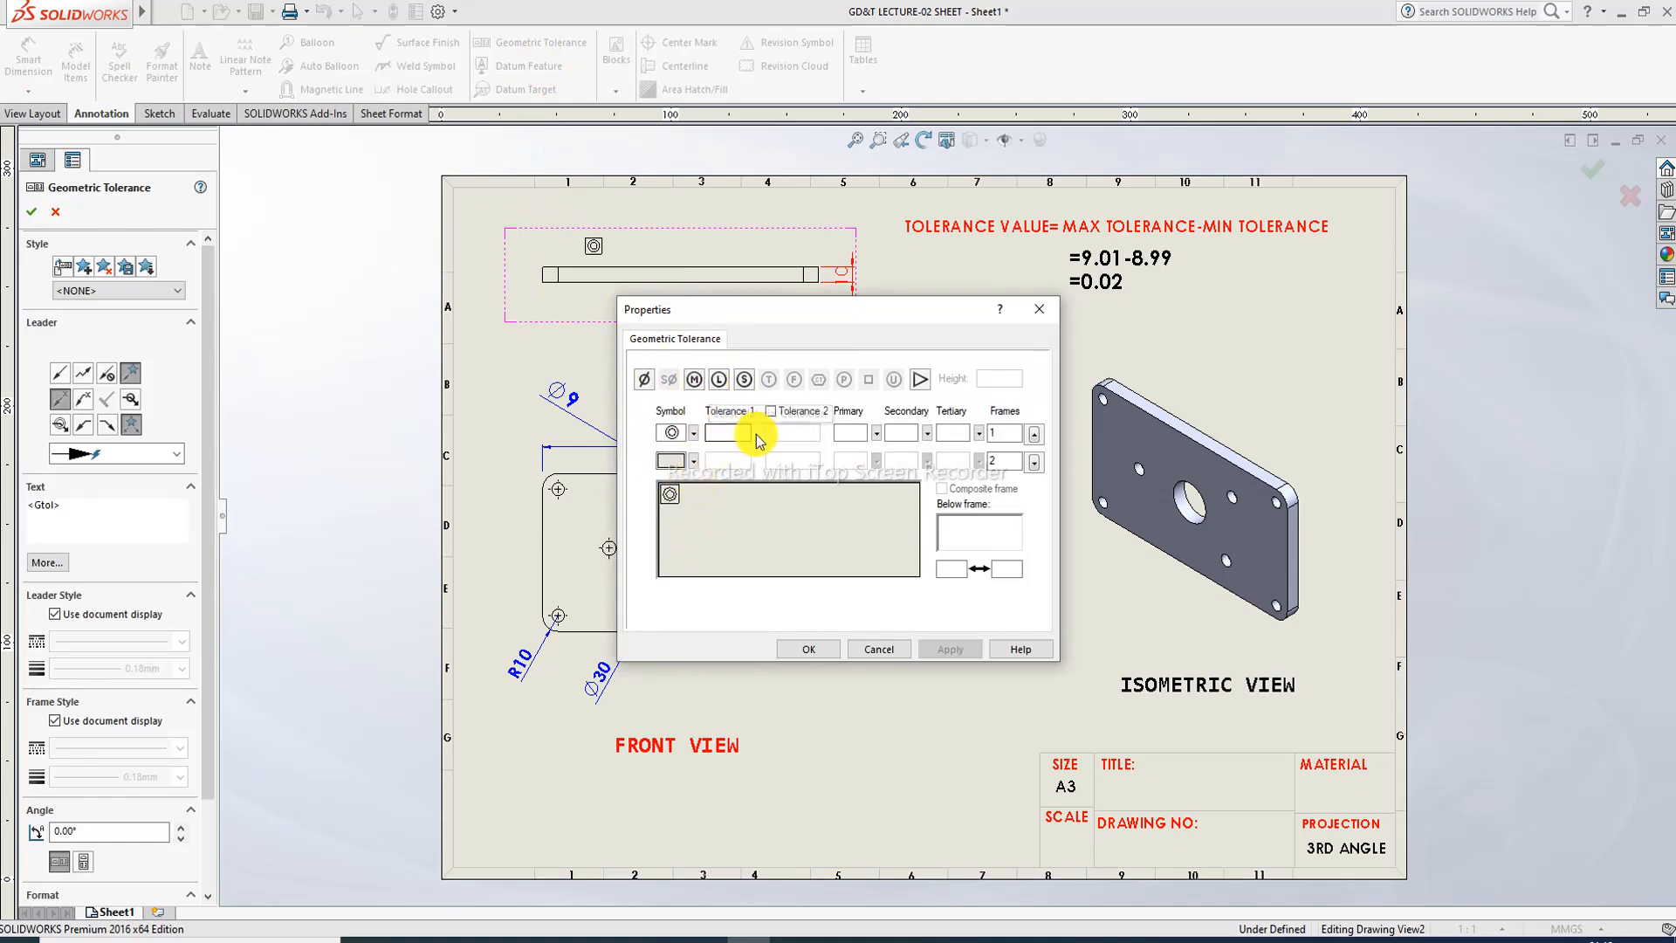
pyautogui.click(724, 432)
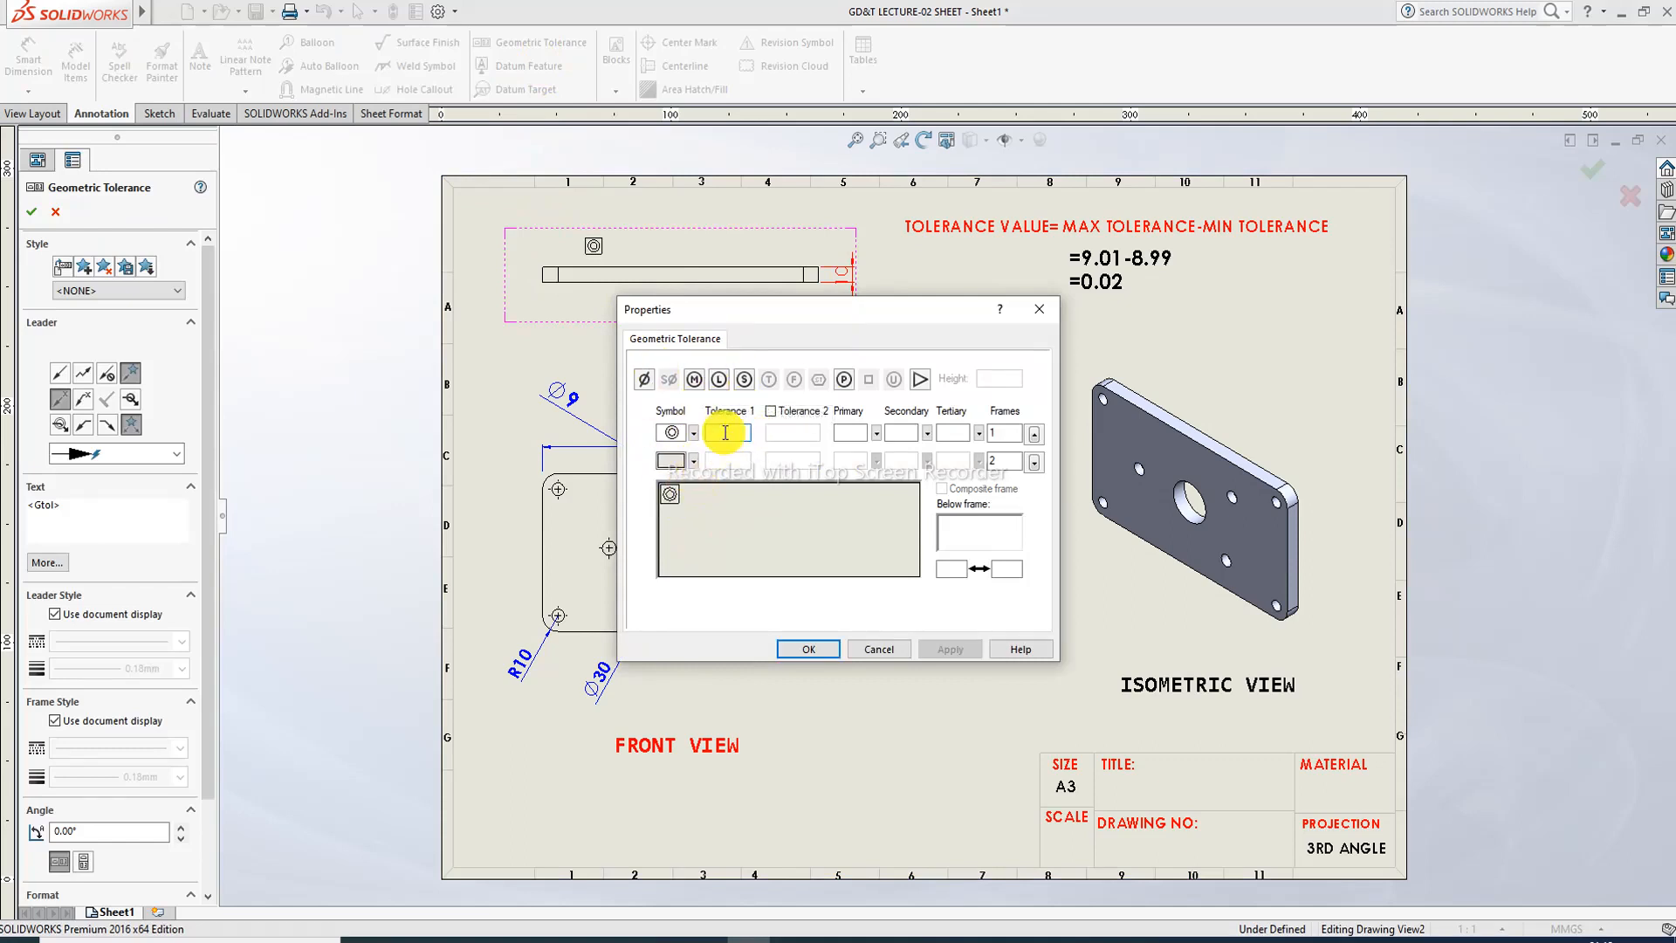
pyautogui.write('0.02')
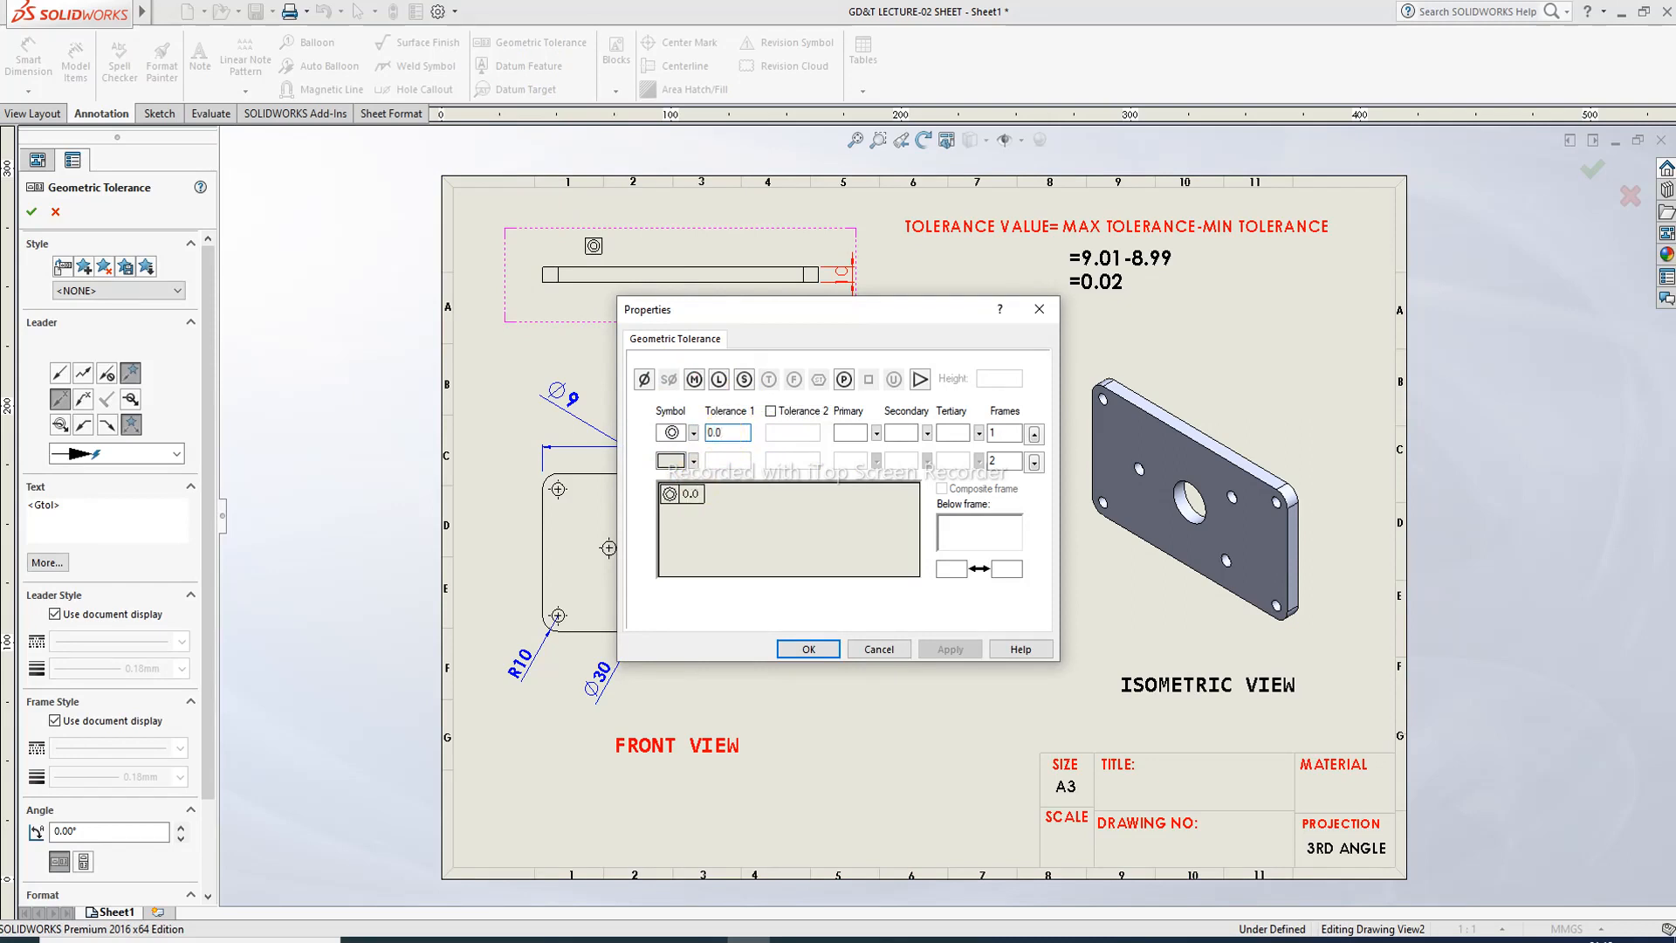
pyautogui.click(694, 381)
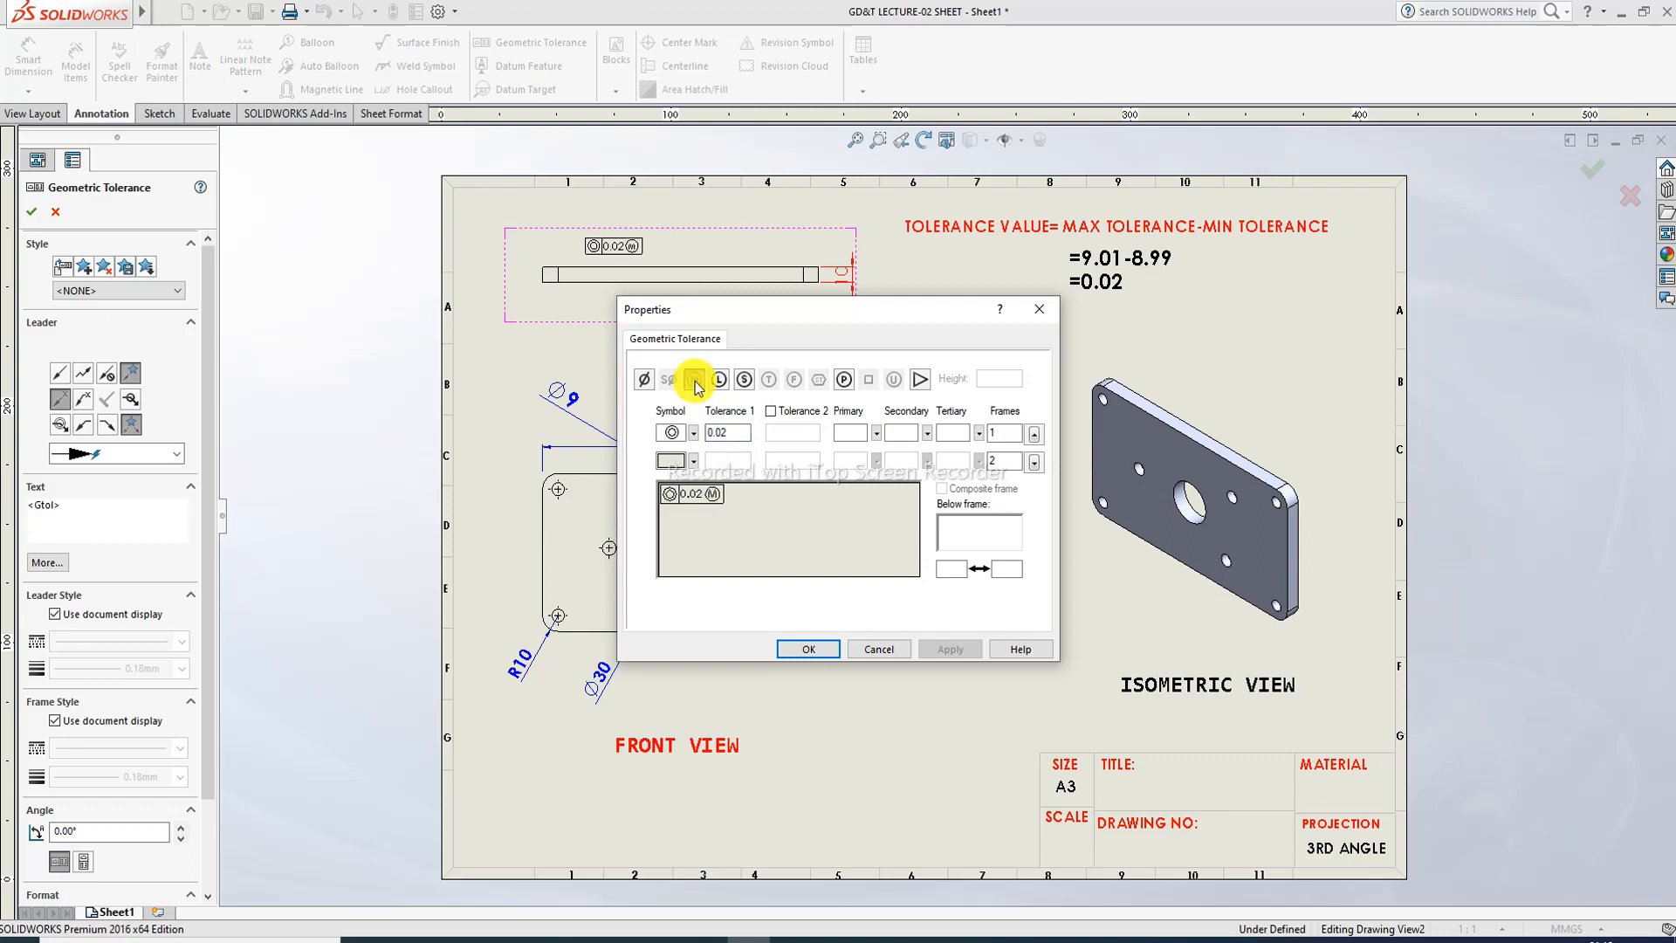
pyautogui.click(856, 432)
pyautogui.write('A')
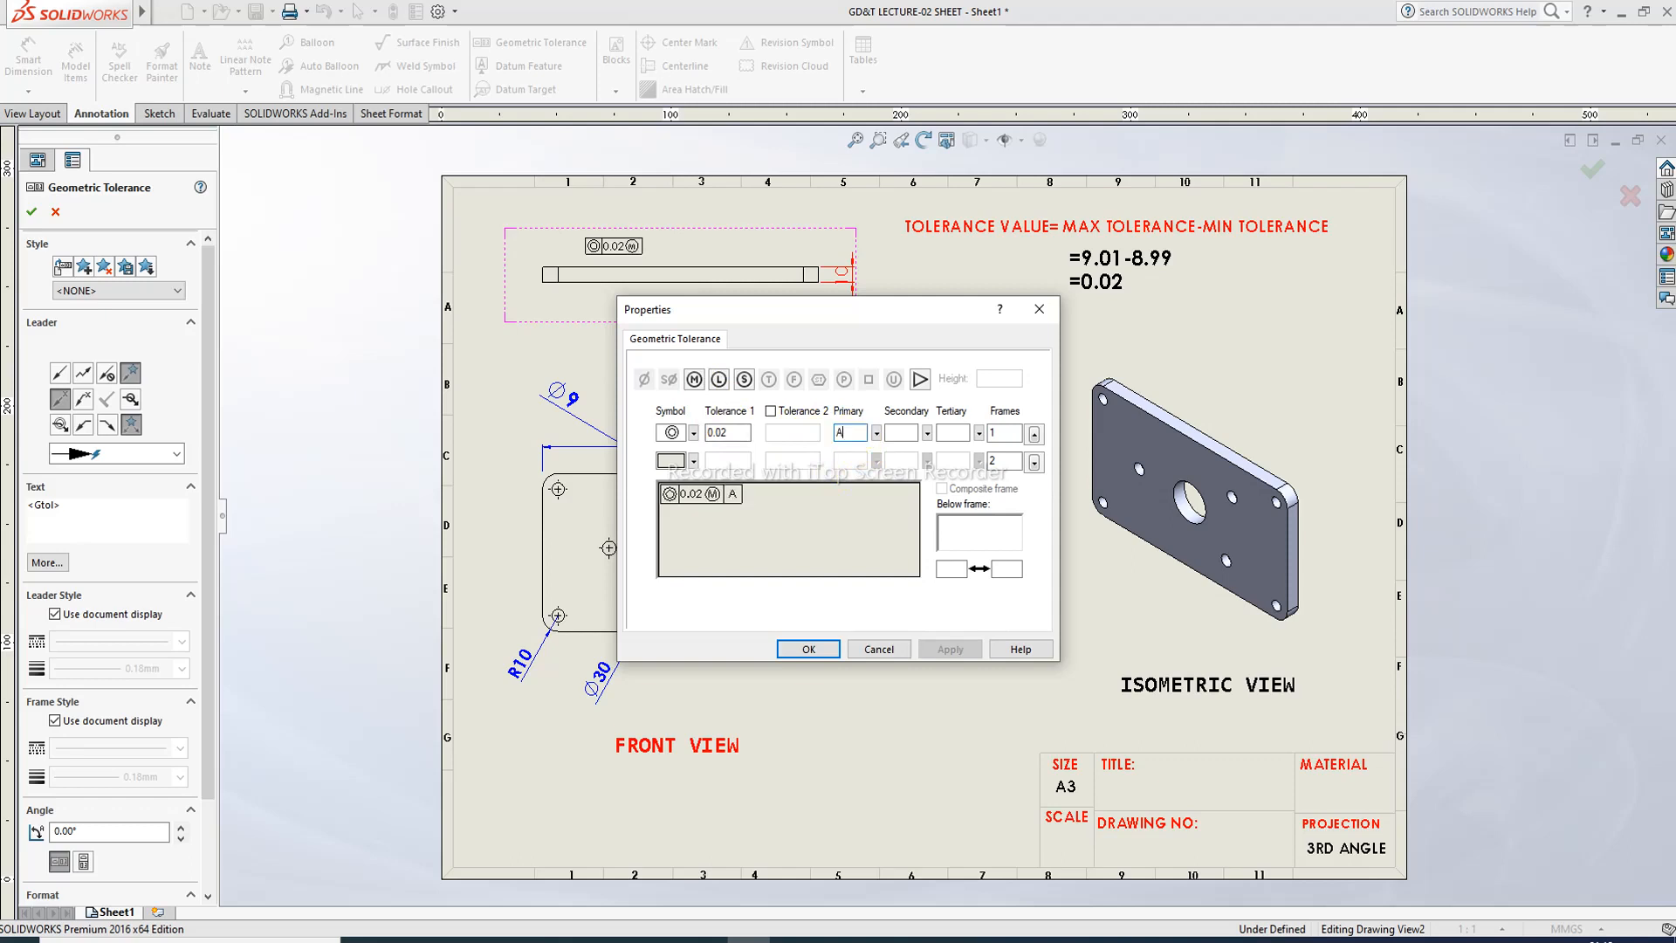
pyautogui.click(894, 430)
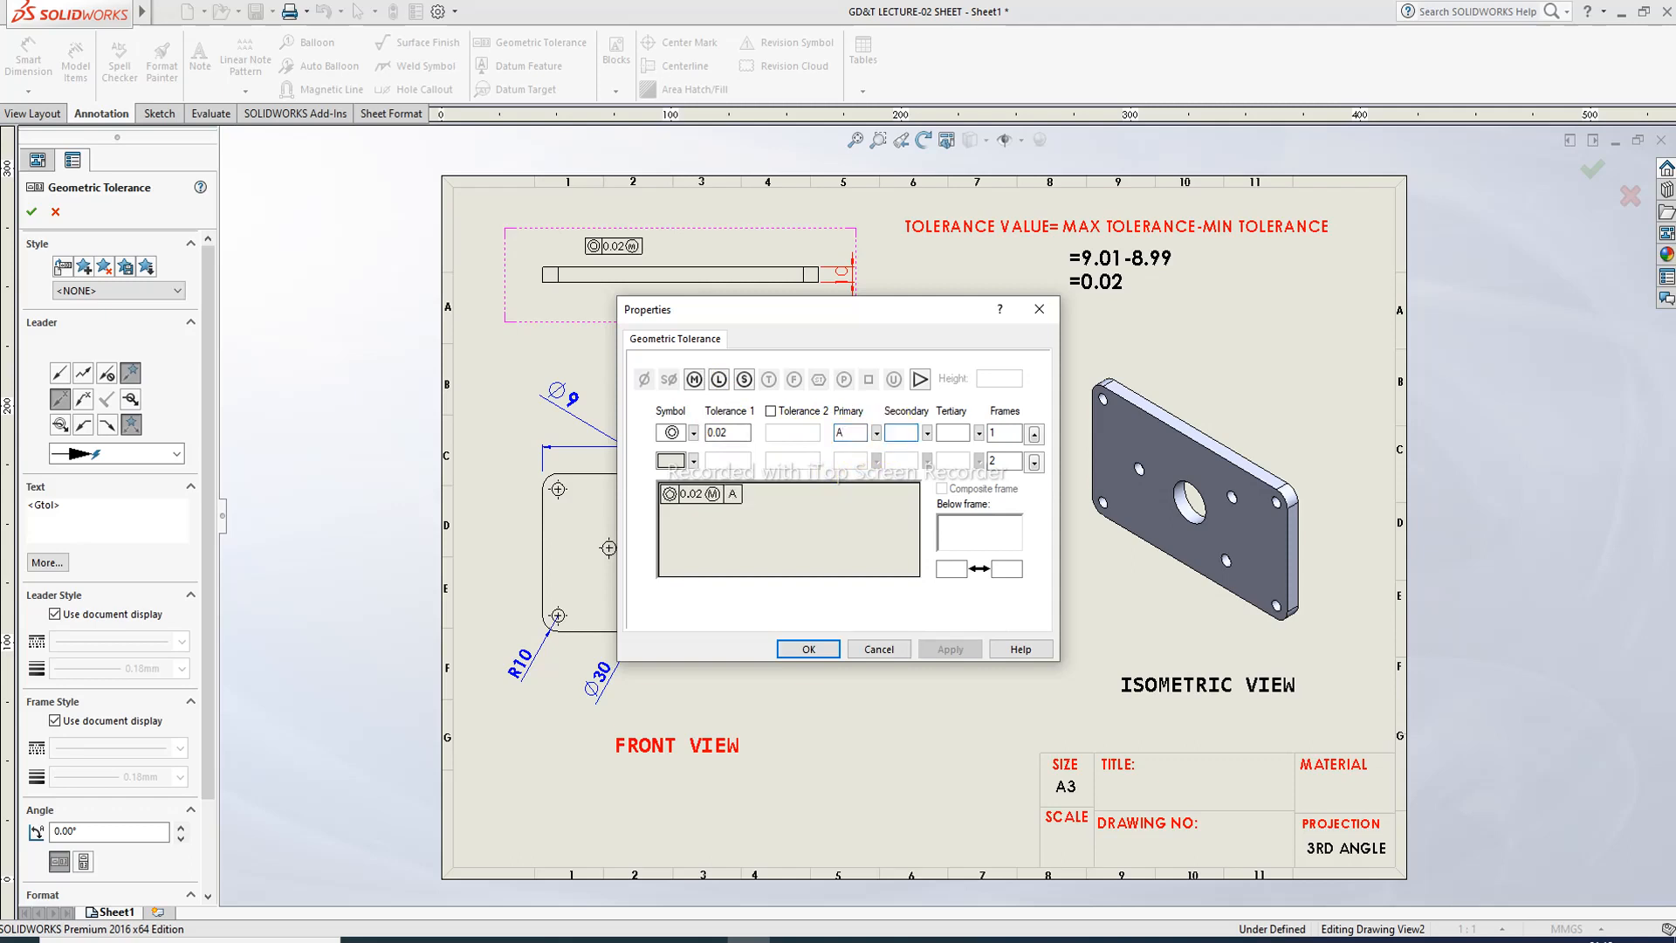
pyautogui.click(825, 650)
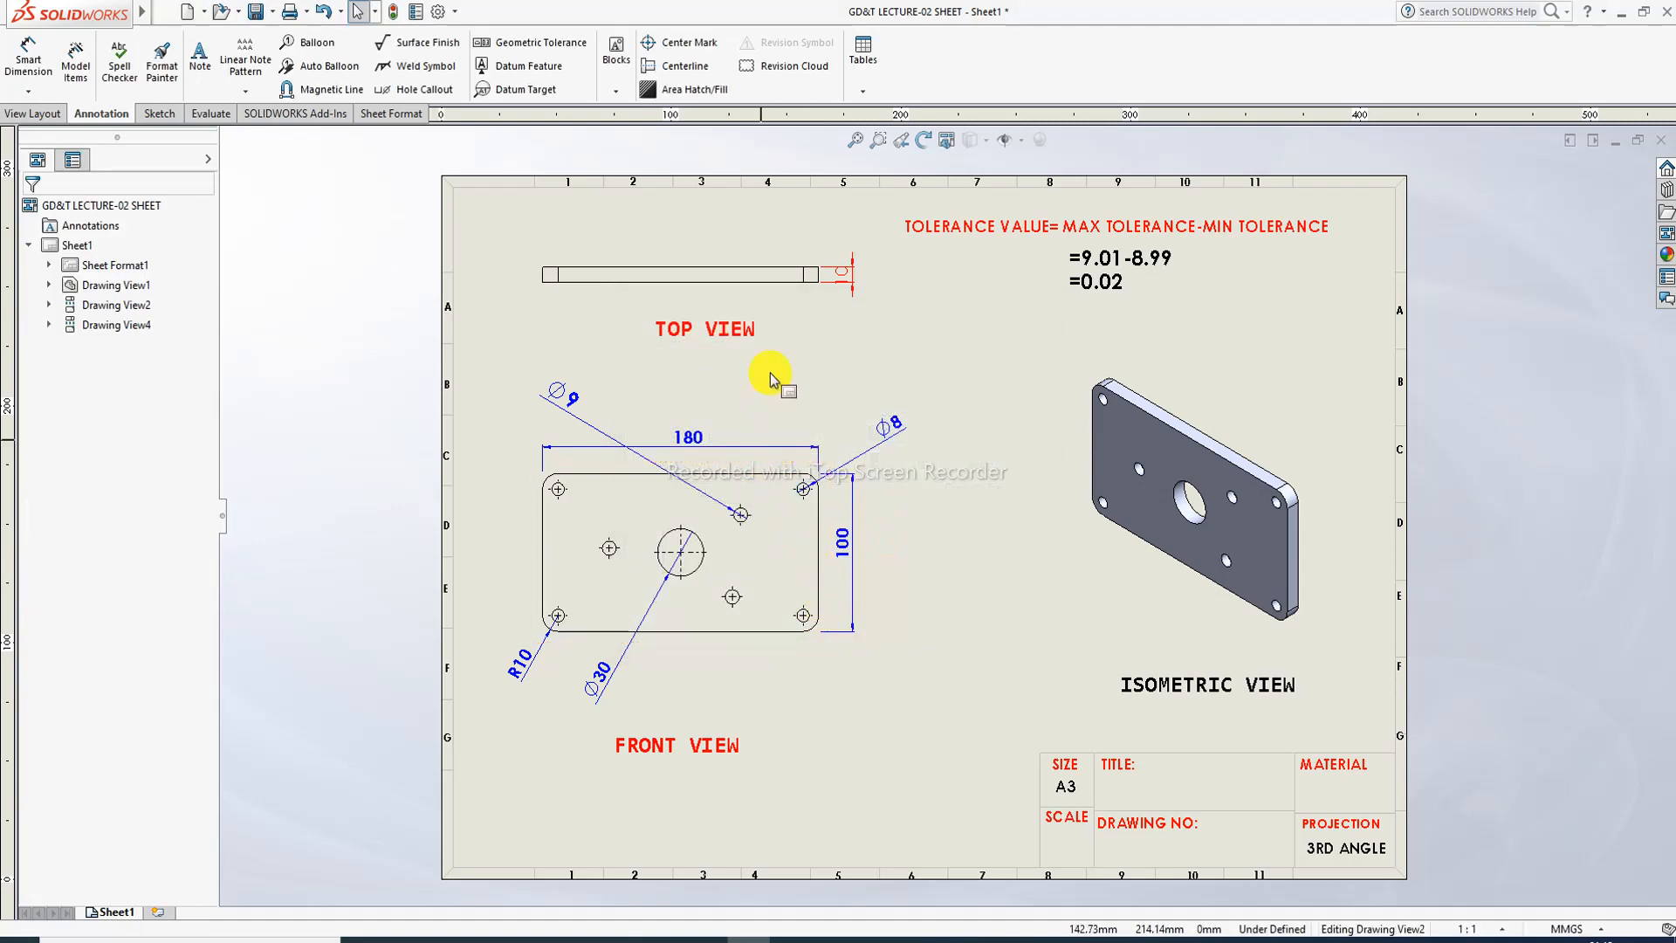
pyautogui.click(716, 479)
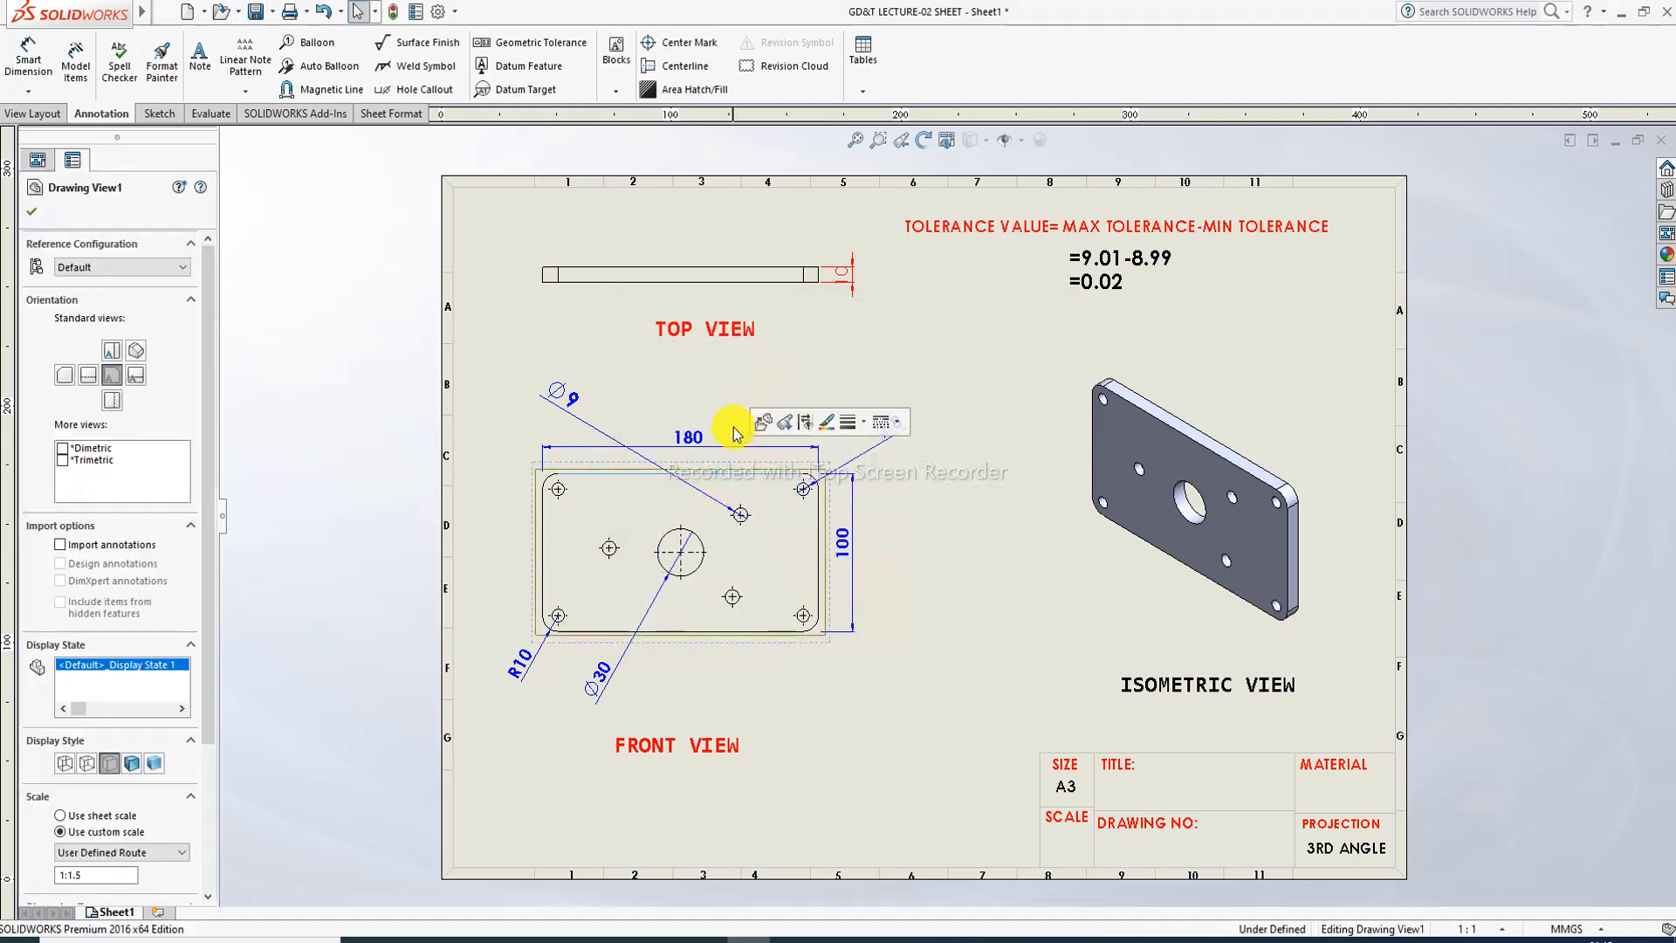
pyautogui.click(795, 371)
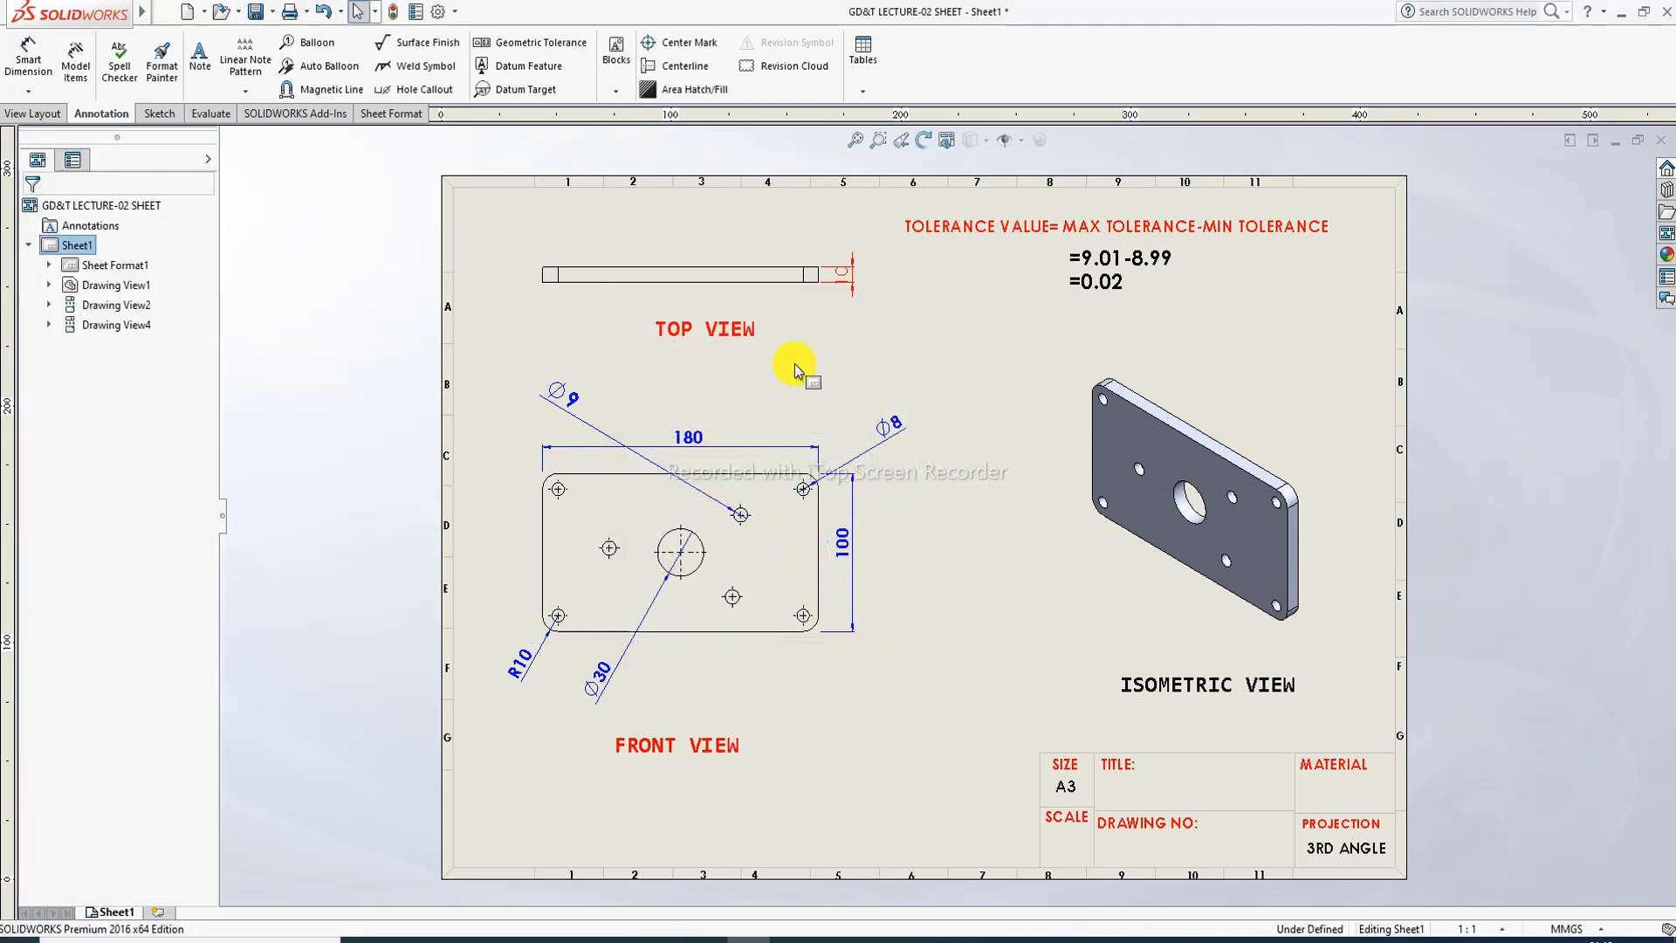
# Step: Start a geometric tolerance on the front view's upper edge with the concentricity symbol, tolerance 0.02 and the maximum material condition modifier
pyautogui.click(540, 43)
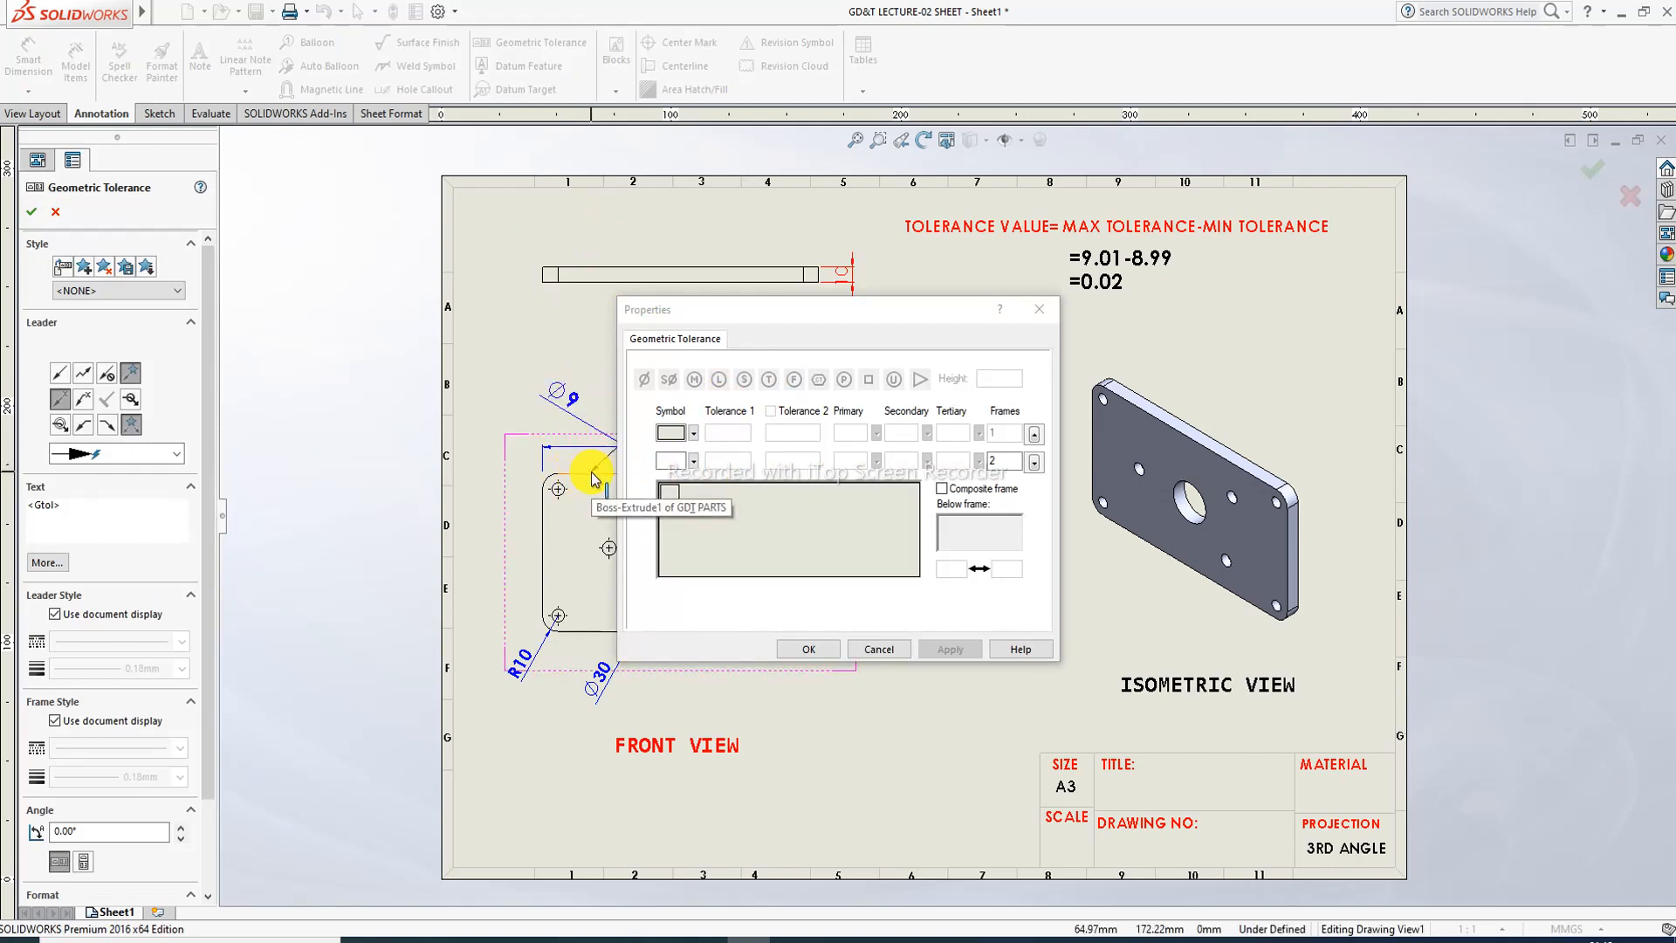
pyautogui.click(689, 434)
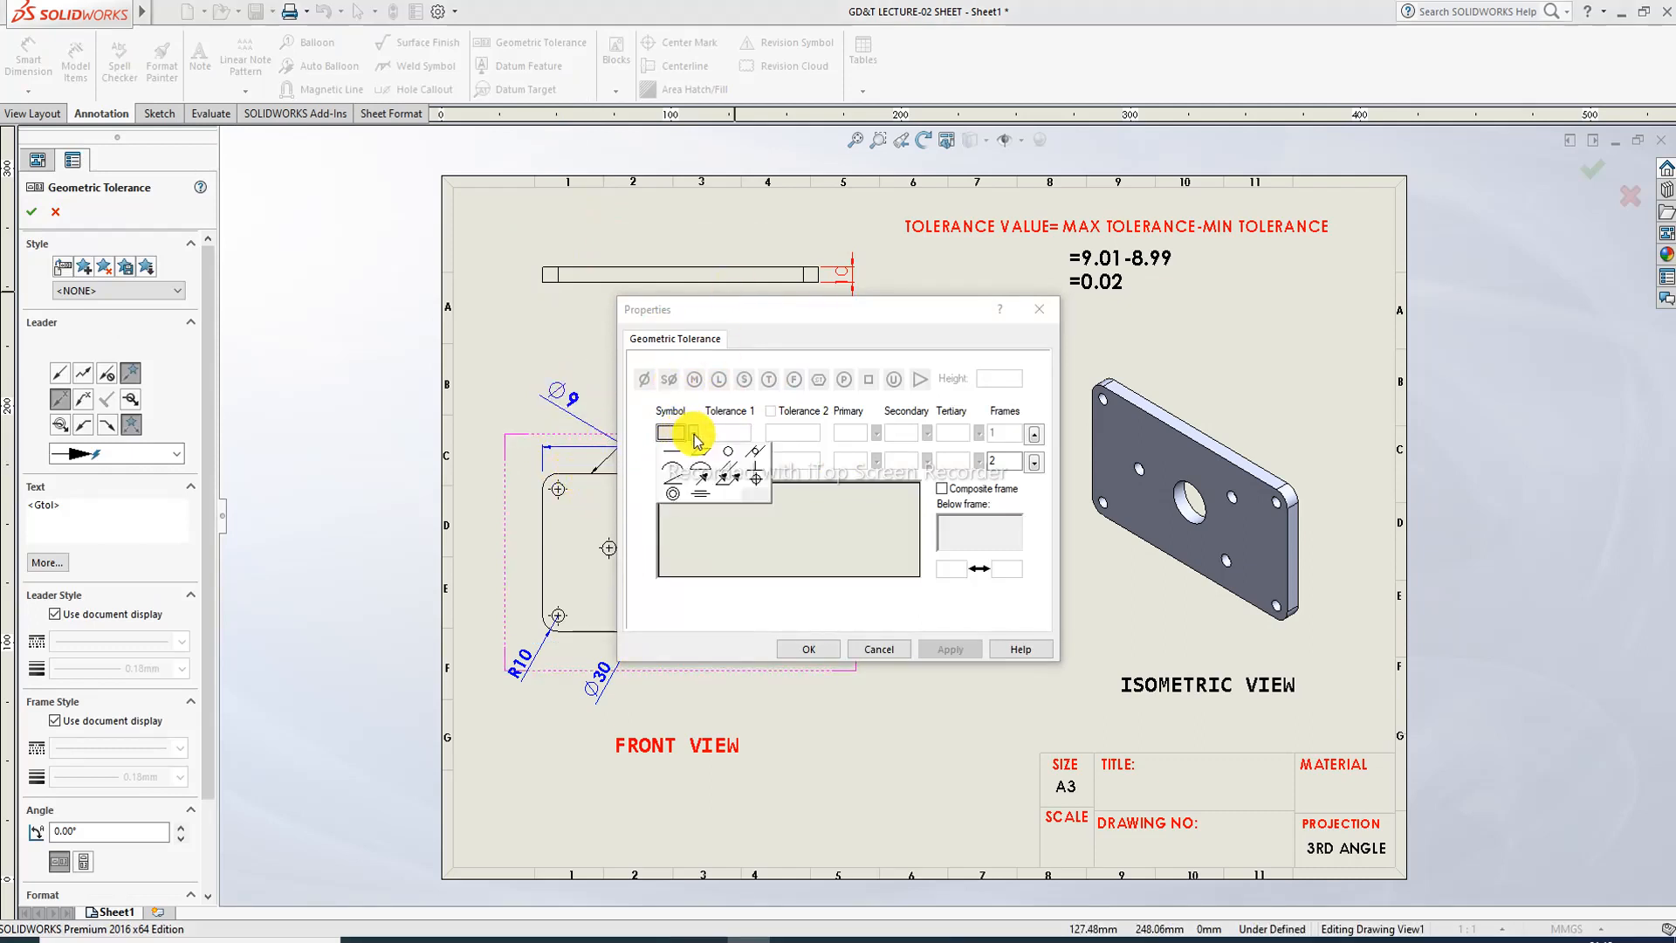
pyautogui.click(674, 494)
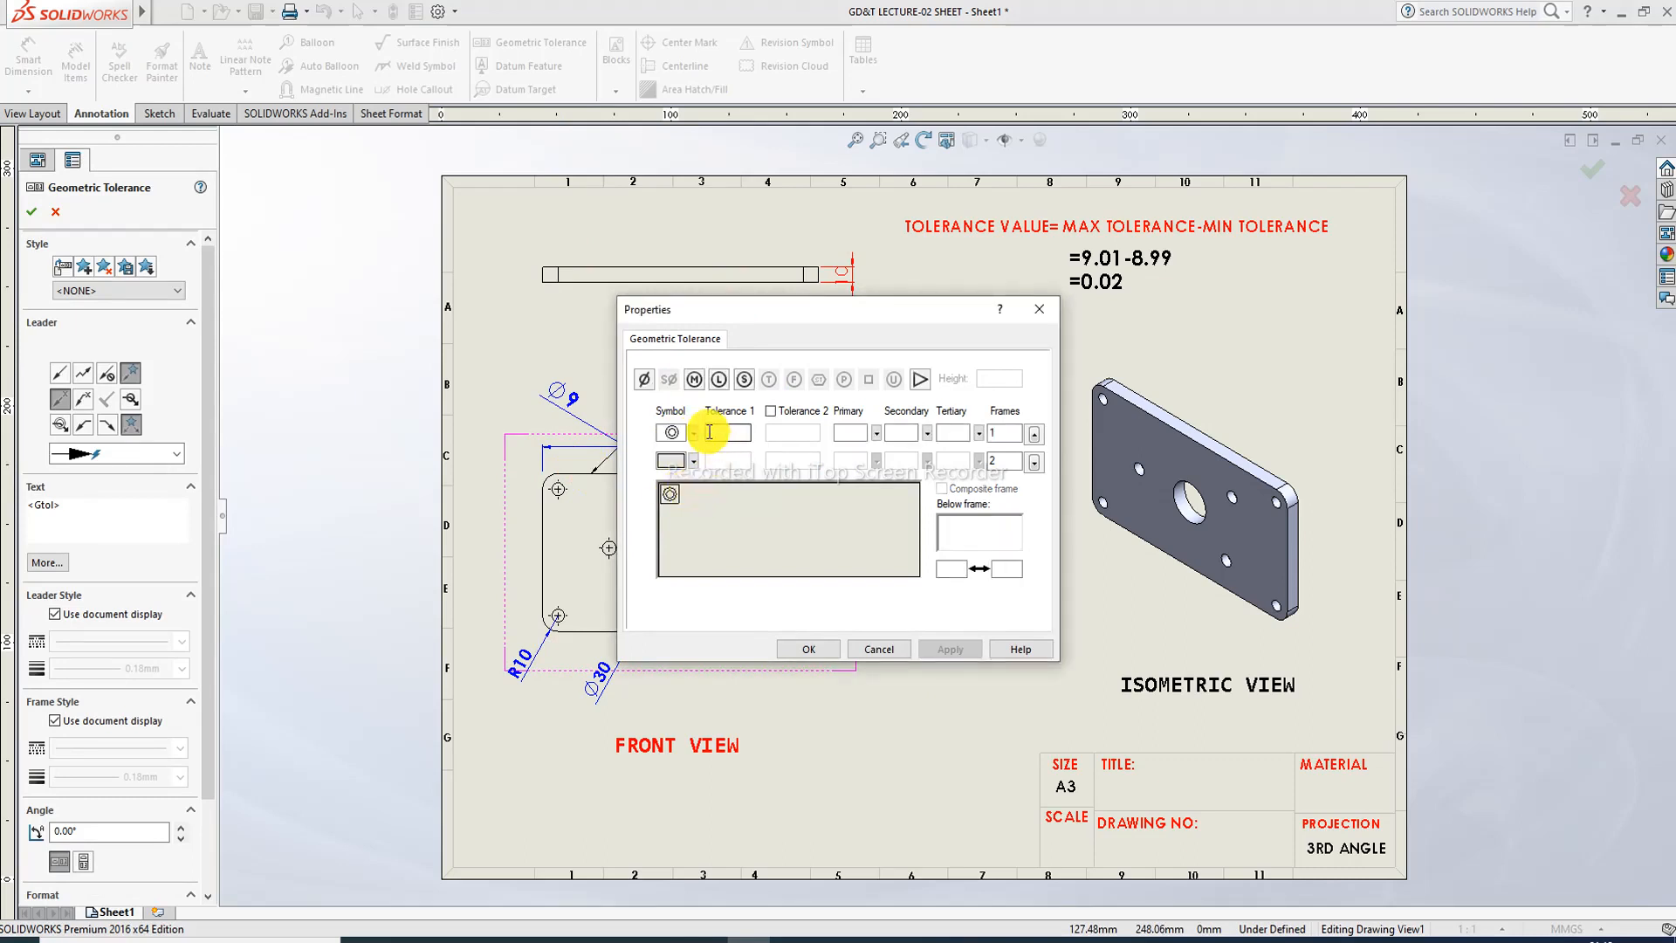
pyautogui.click(711, 431)
pyautogui.write('0.02')
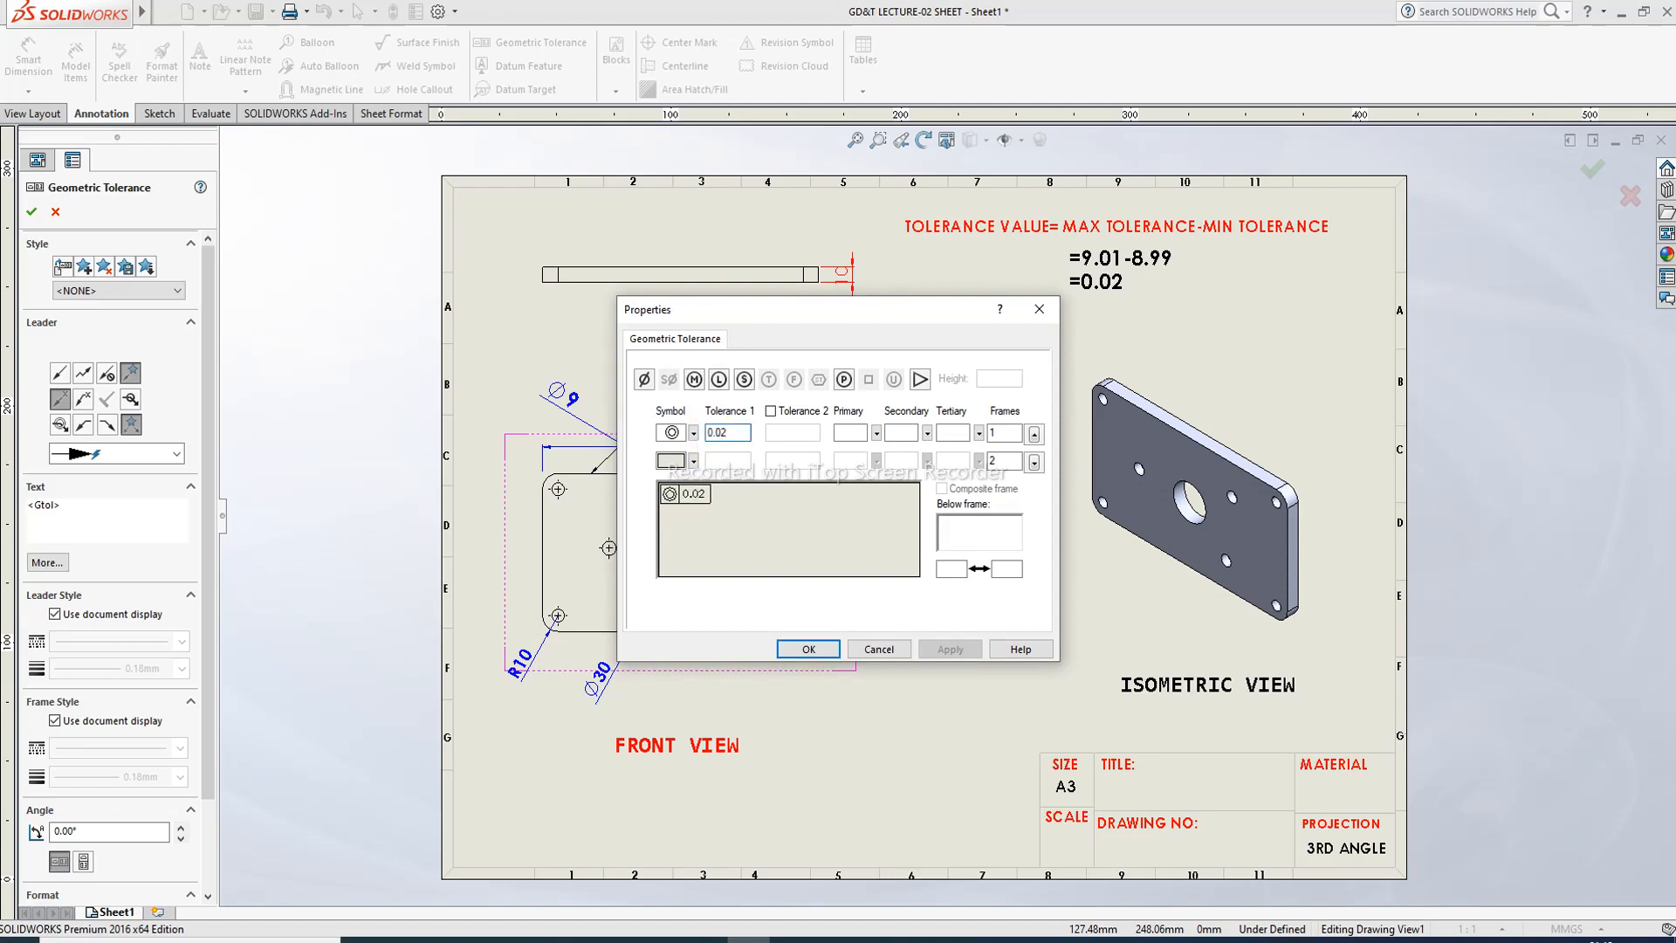
pyautogui.click(693, 382)
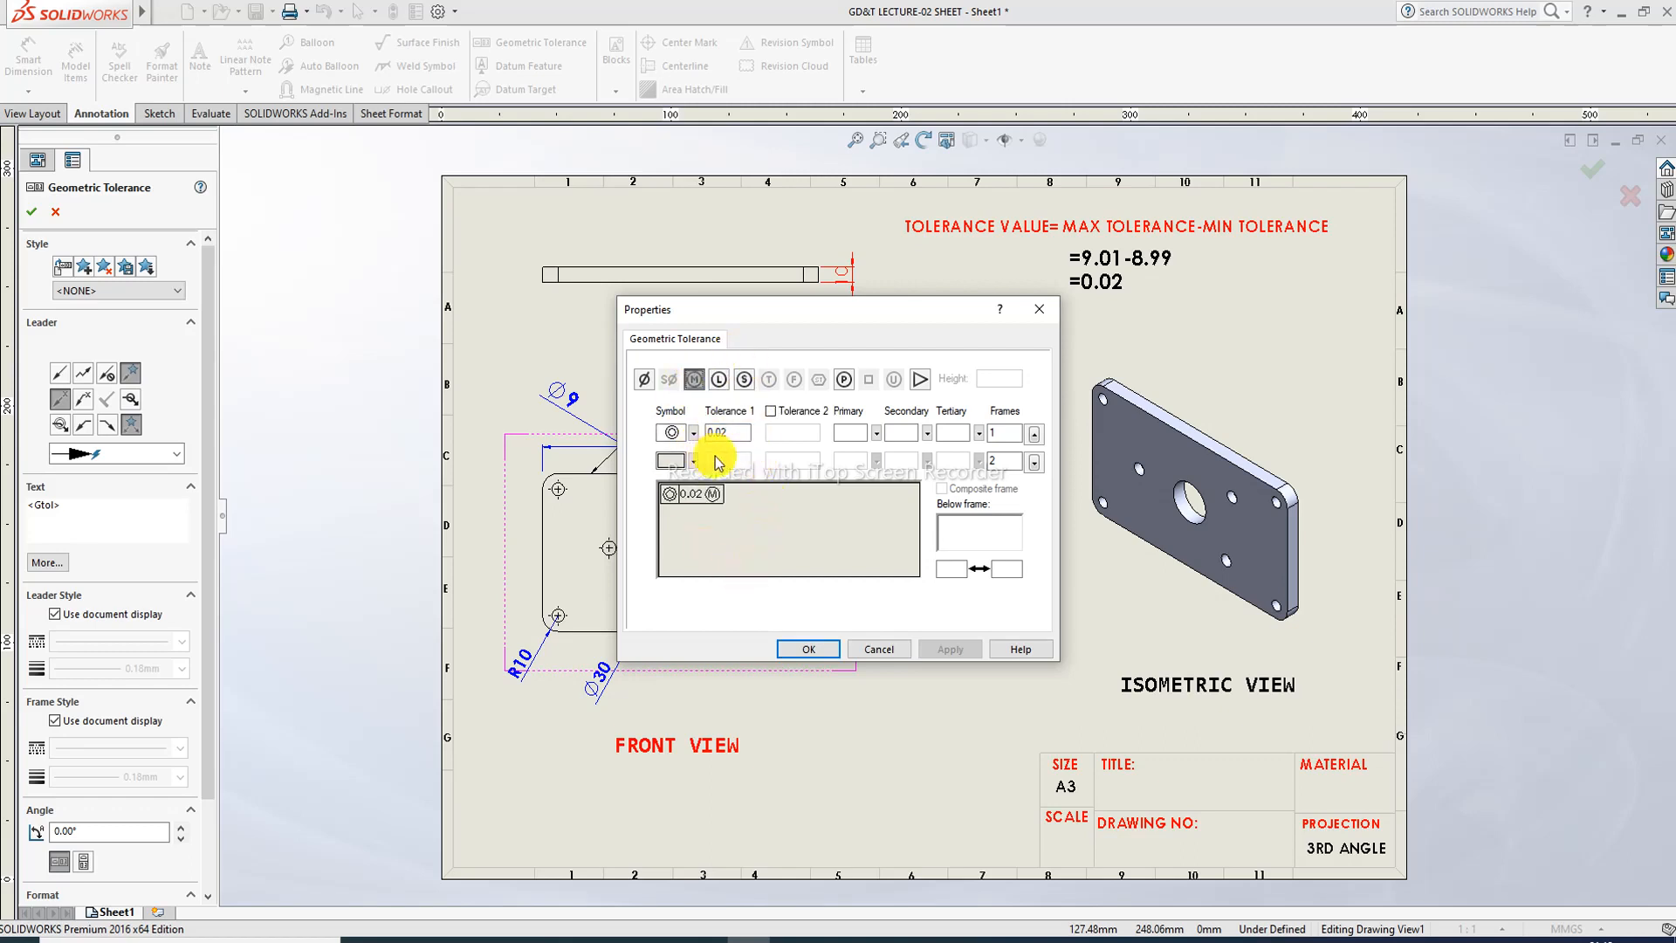
# Step: Add primary datum A and secondary datum B to the tolerance frame and place it above the front view
pyautogui.click(853, 429)
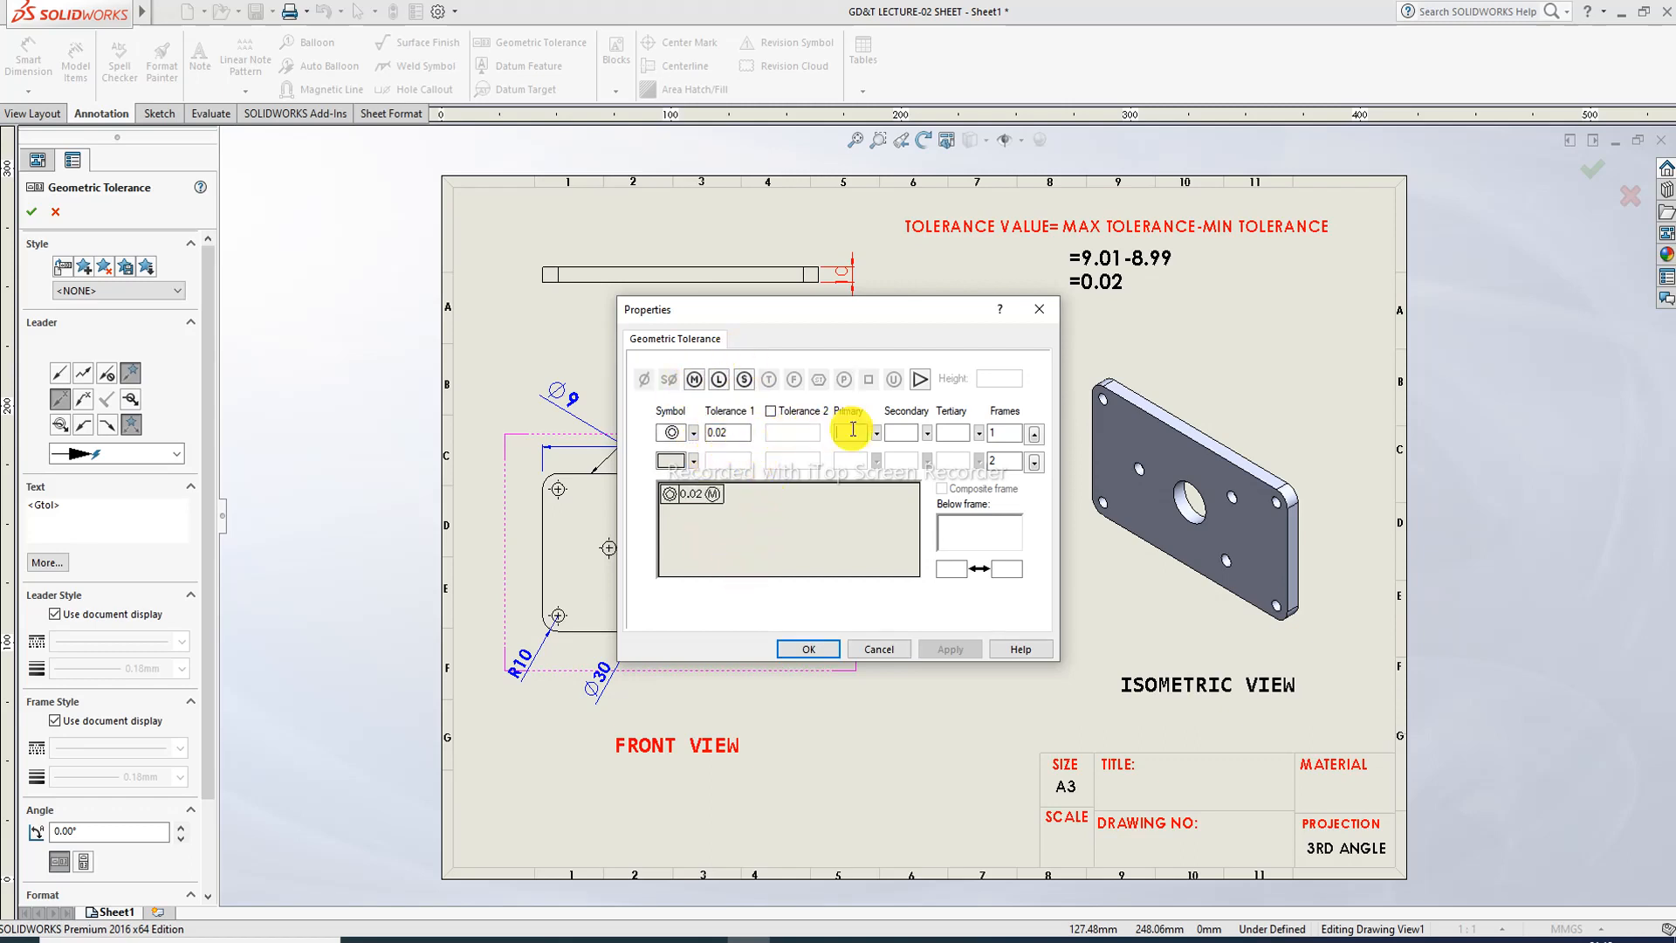
pyautogui.write('A')
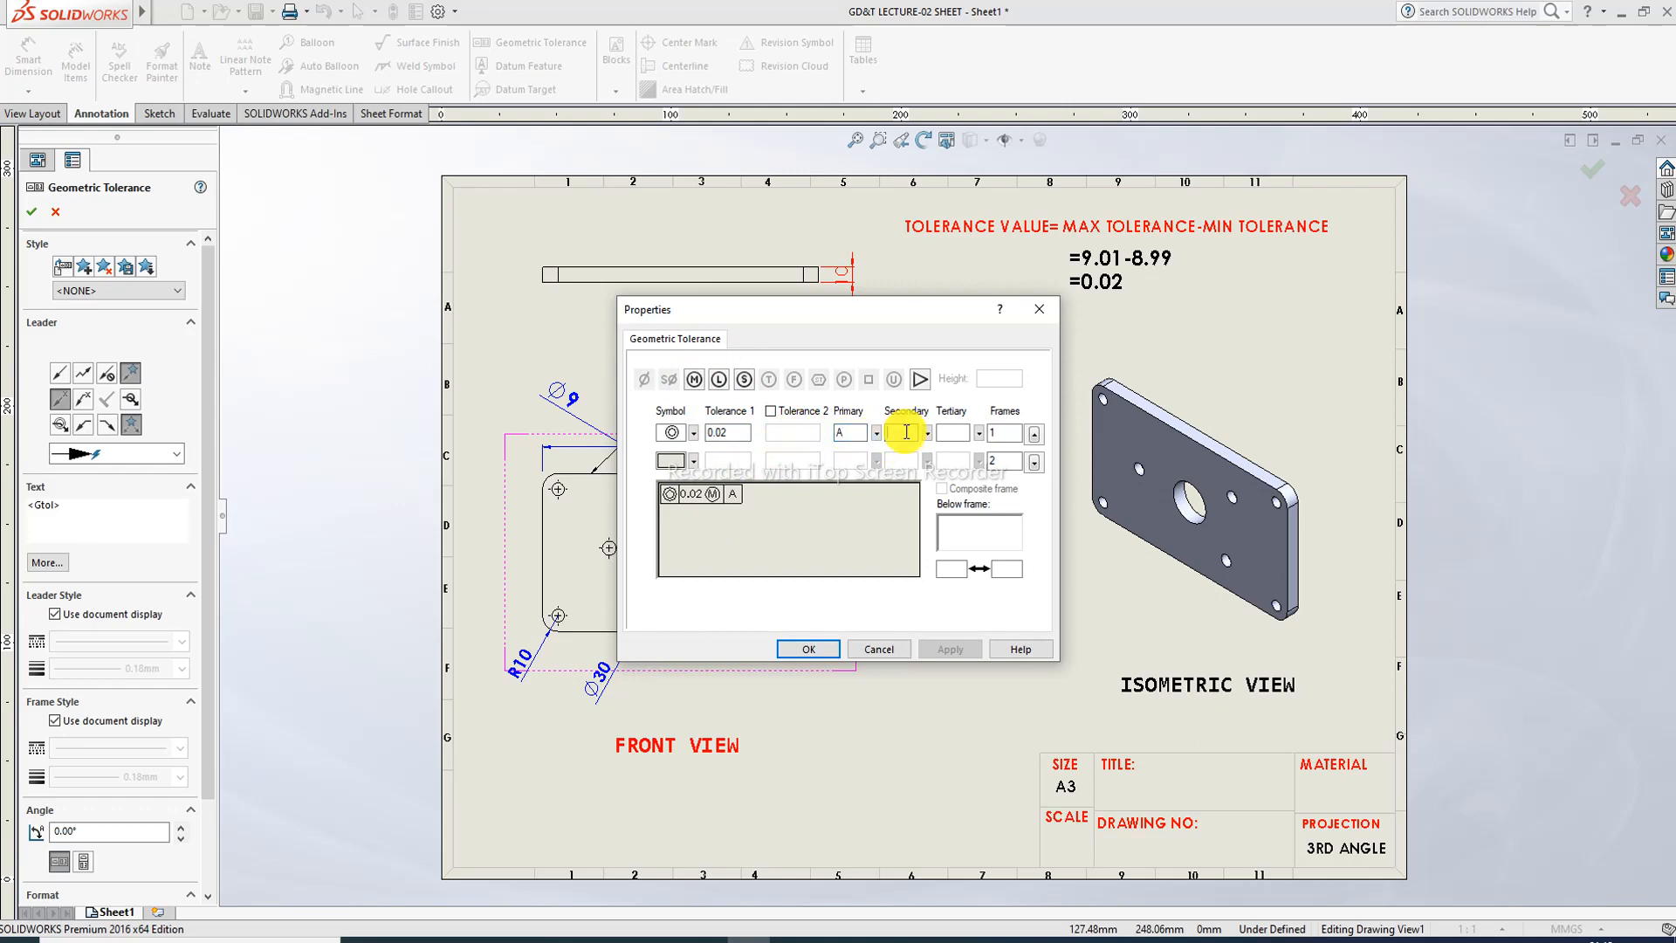
pyautogui.write('B')
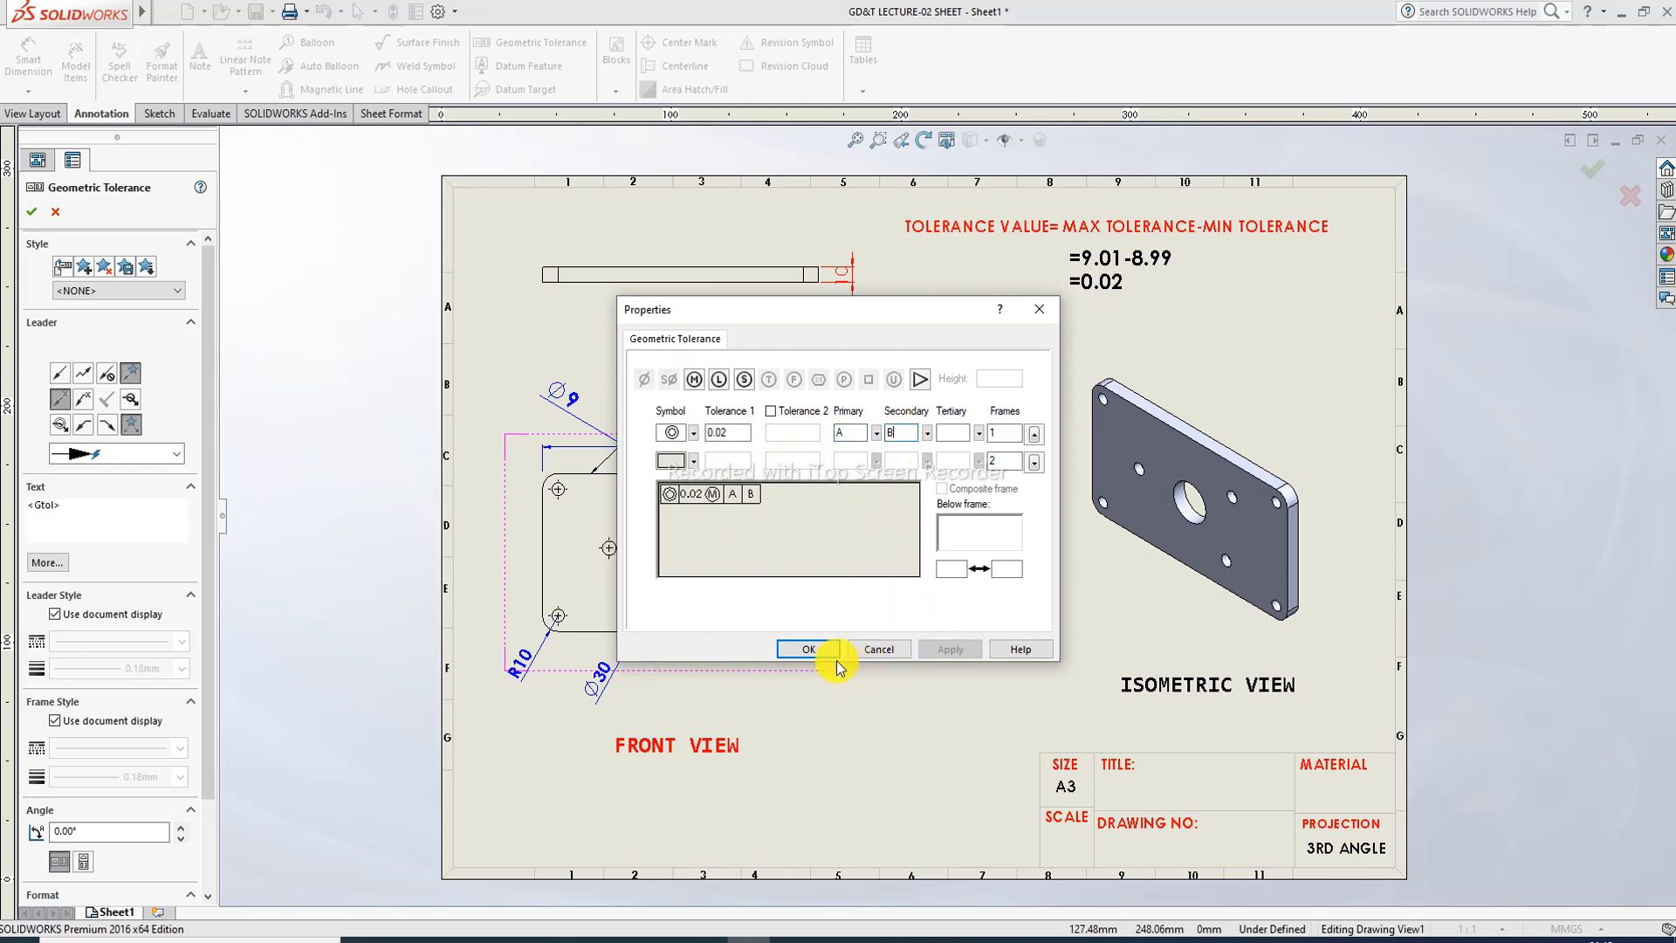
pyautogui.click(812, 649)
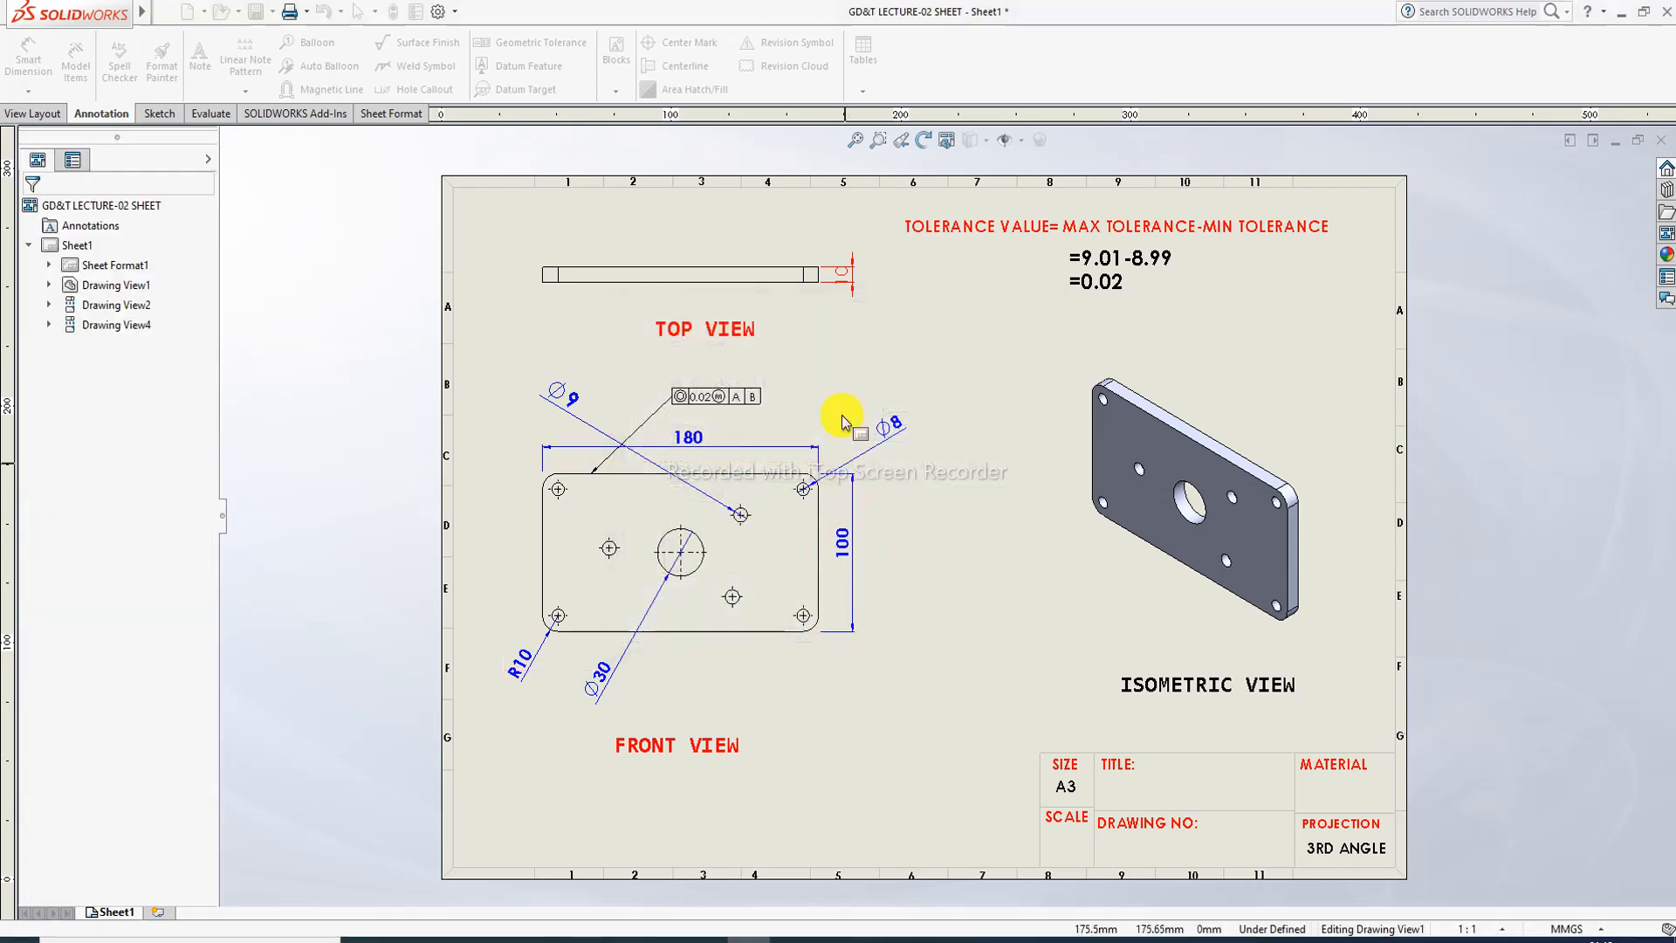
# Step: Override the document font of the geometric tolerance frame with bold Century Gothic text at a height of 6 units
pyautogui.doubleClick(744, 397)
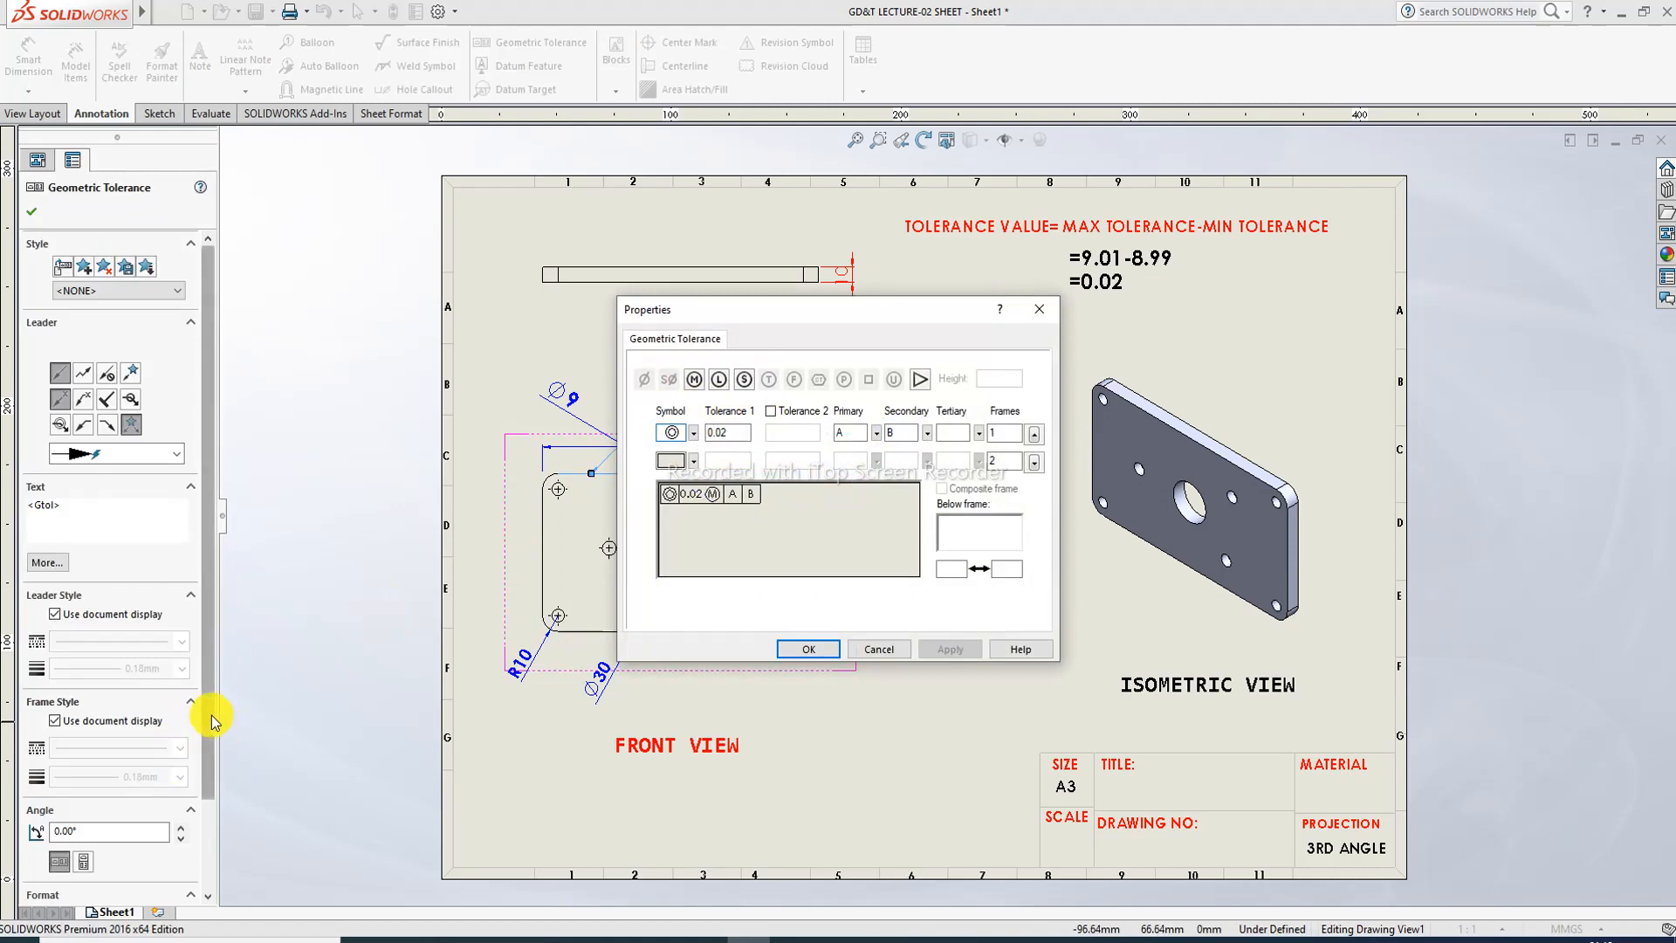
pyautogui.moveTo(207, 711); pyautogui.dragTo(213, 830)
pyautogui.click(97, 805)
pyautogui.click(94, 830)
pyautogui.moveTo(954, 391); pyautogui.dragTo(926, 398)
pyautogui.write('6')
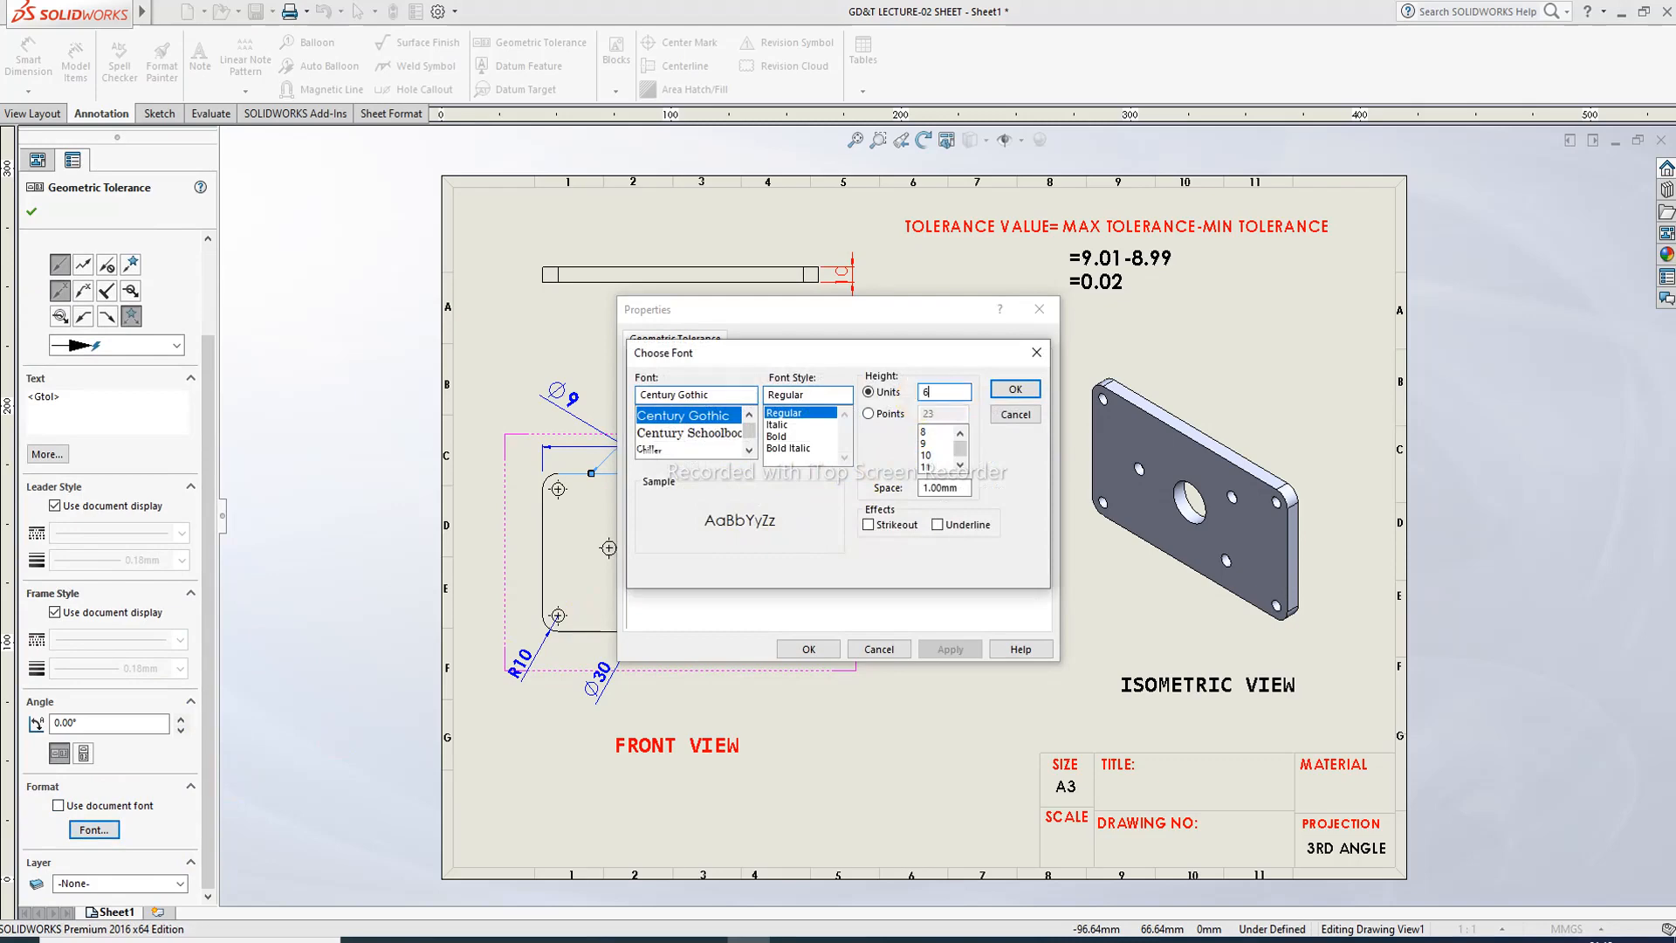
pyautogui.click(780, 439)
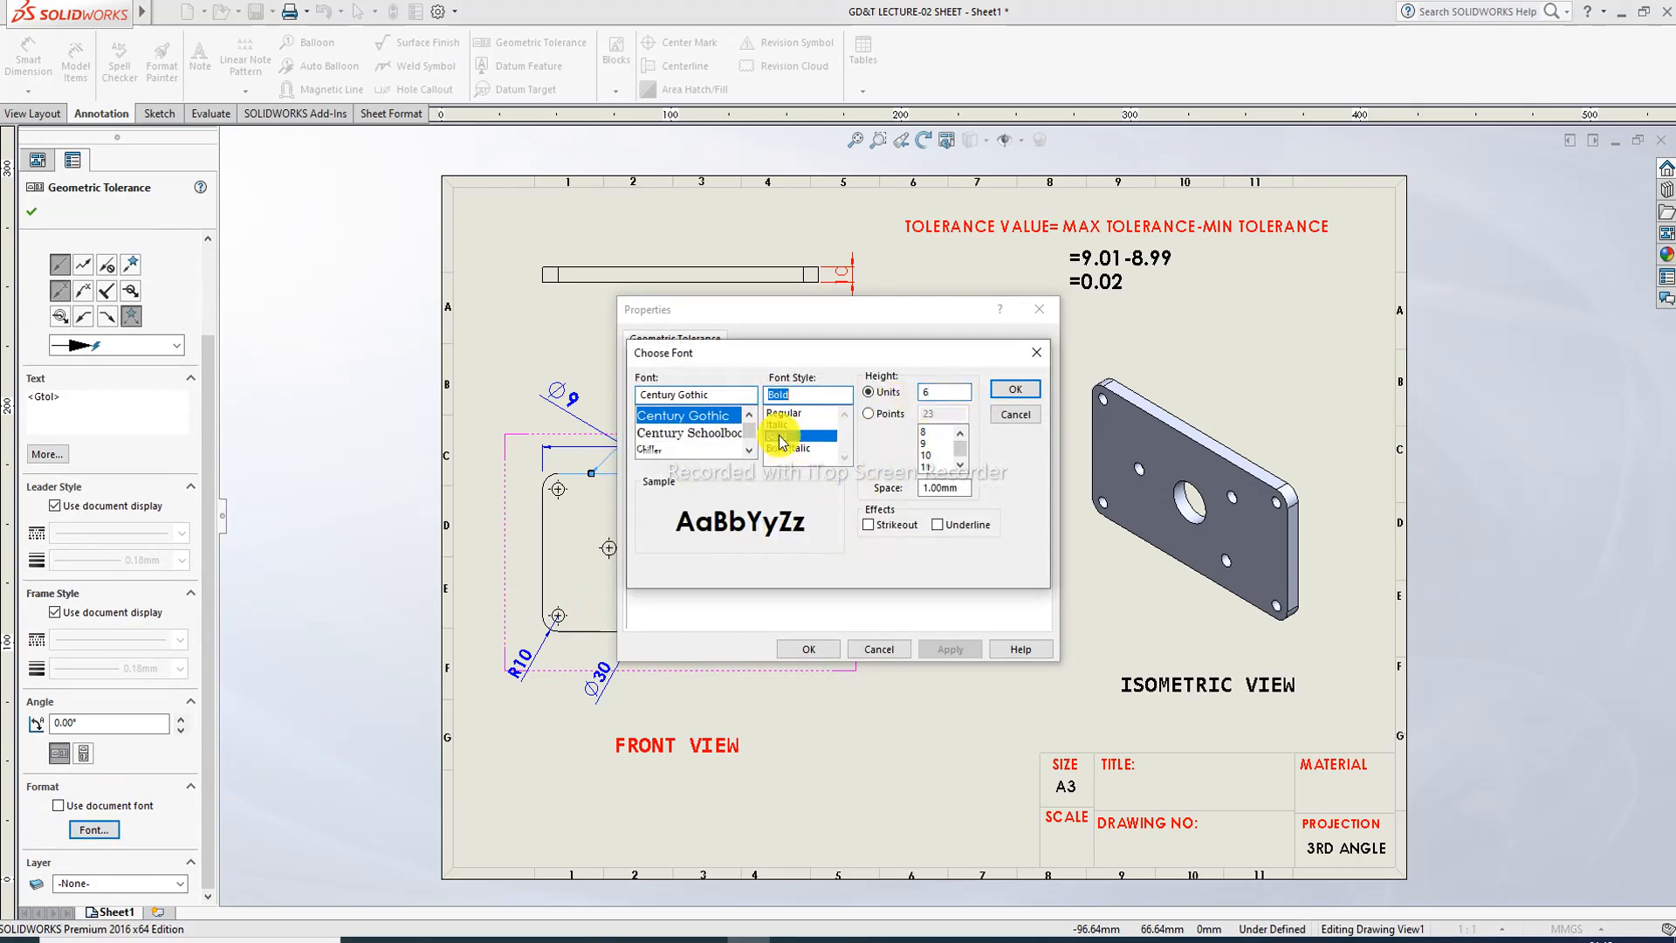
pyautogui.click(1013, 390)
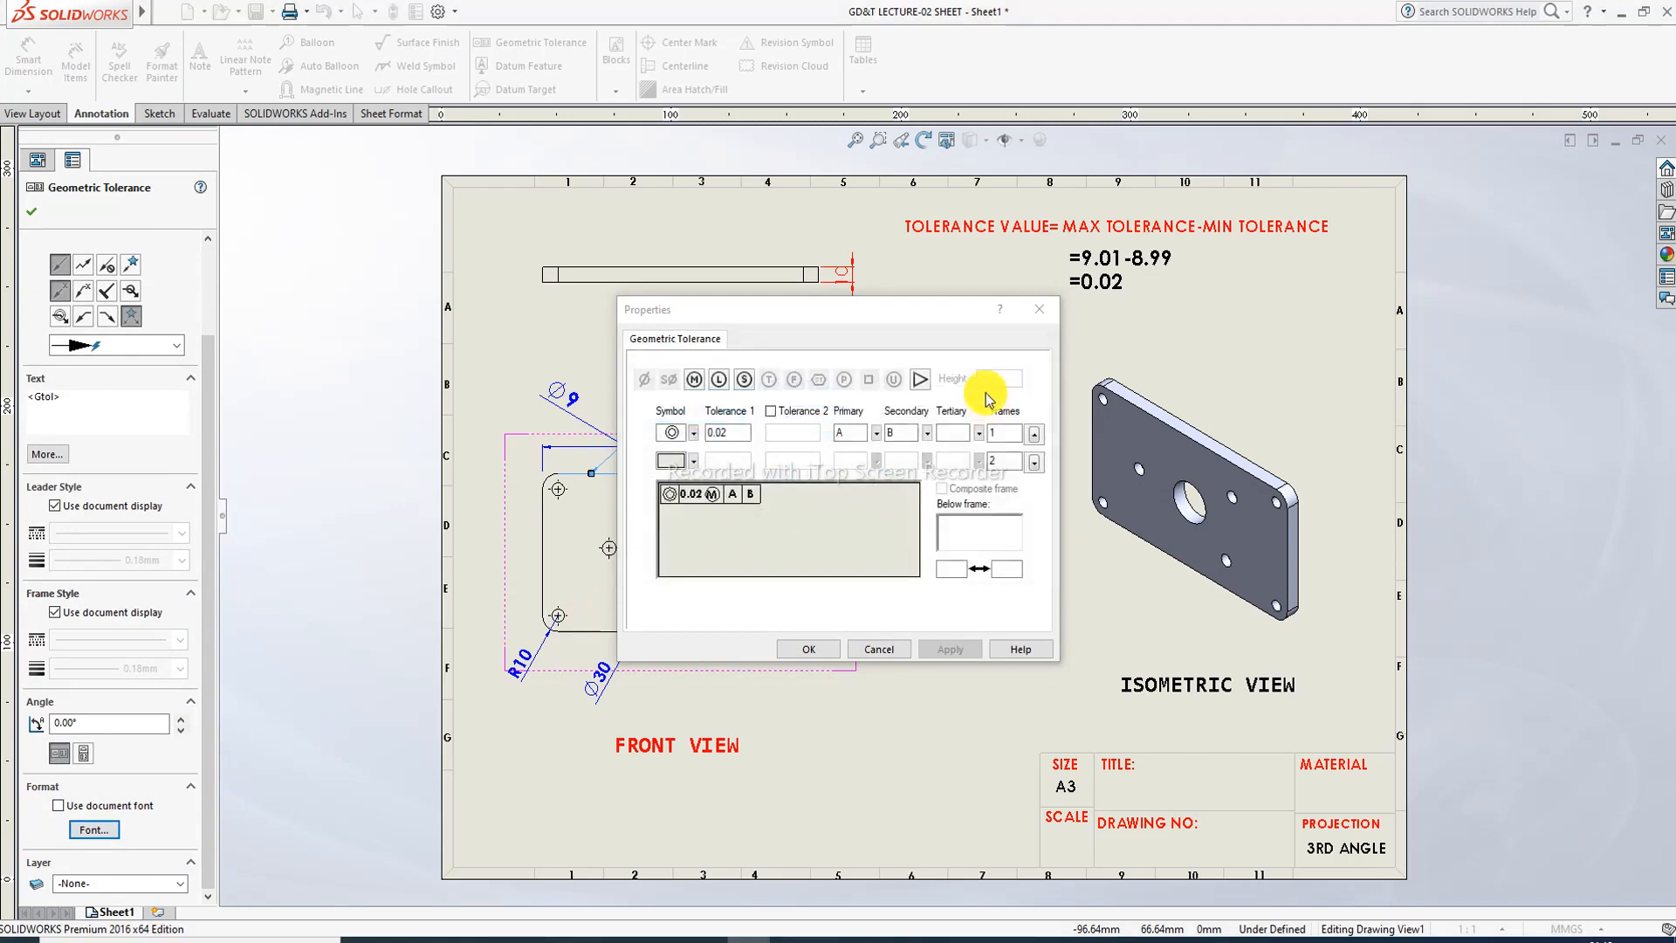
pyautogui.click(836, 648)
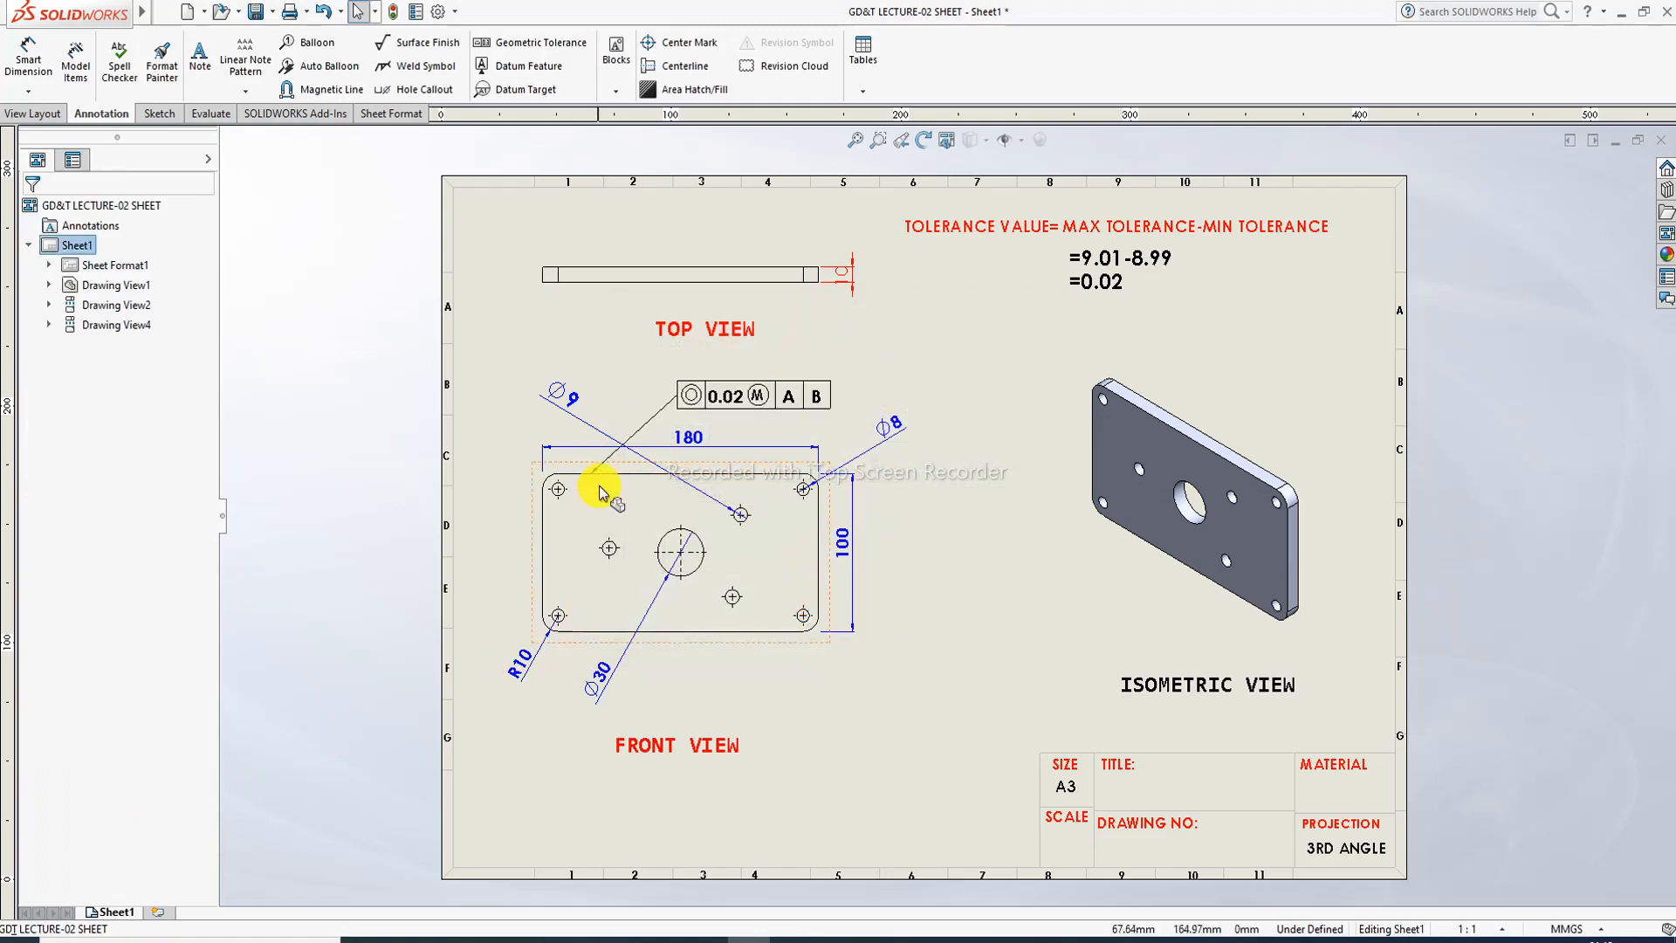
# Step: Apply a bilateral tolerance of +0.01 and -0.01 mm to the 9 mm hole diameter dimension
pyautogui.click(571, 403)
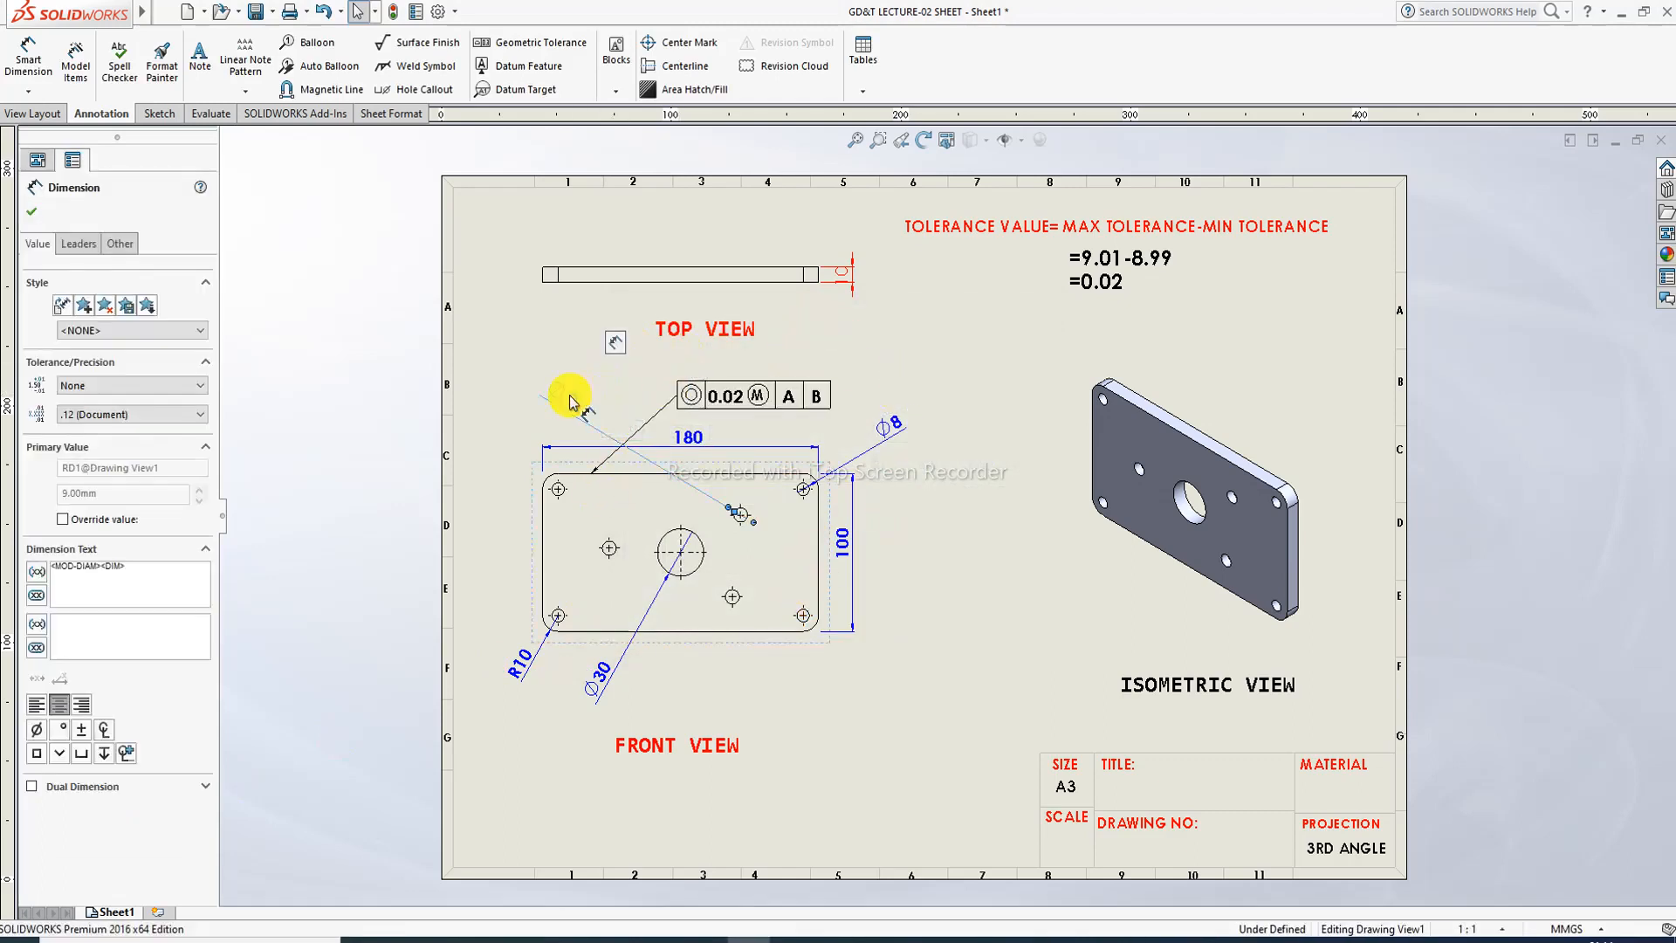
pyautogui.click(139, 387)
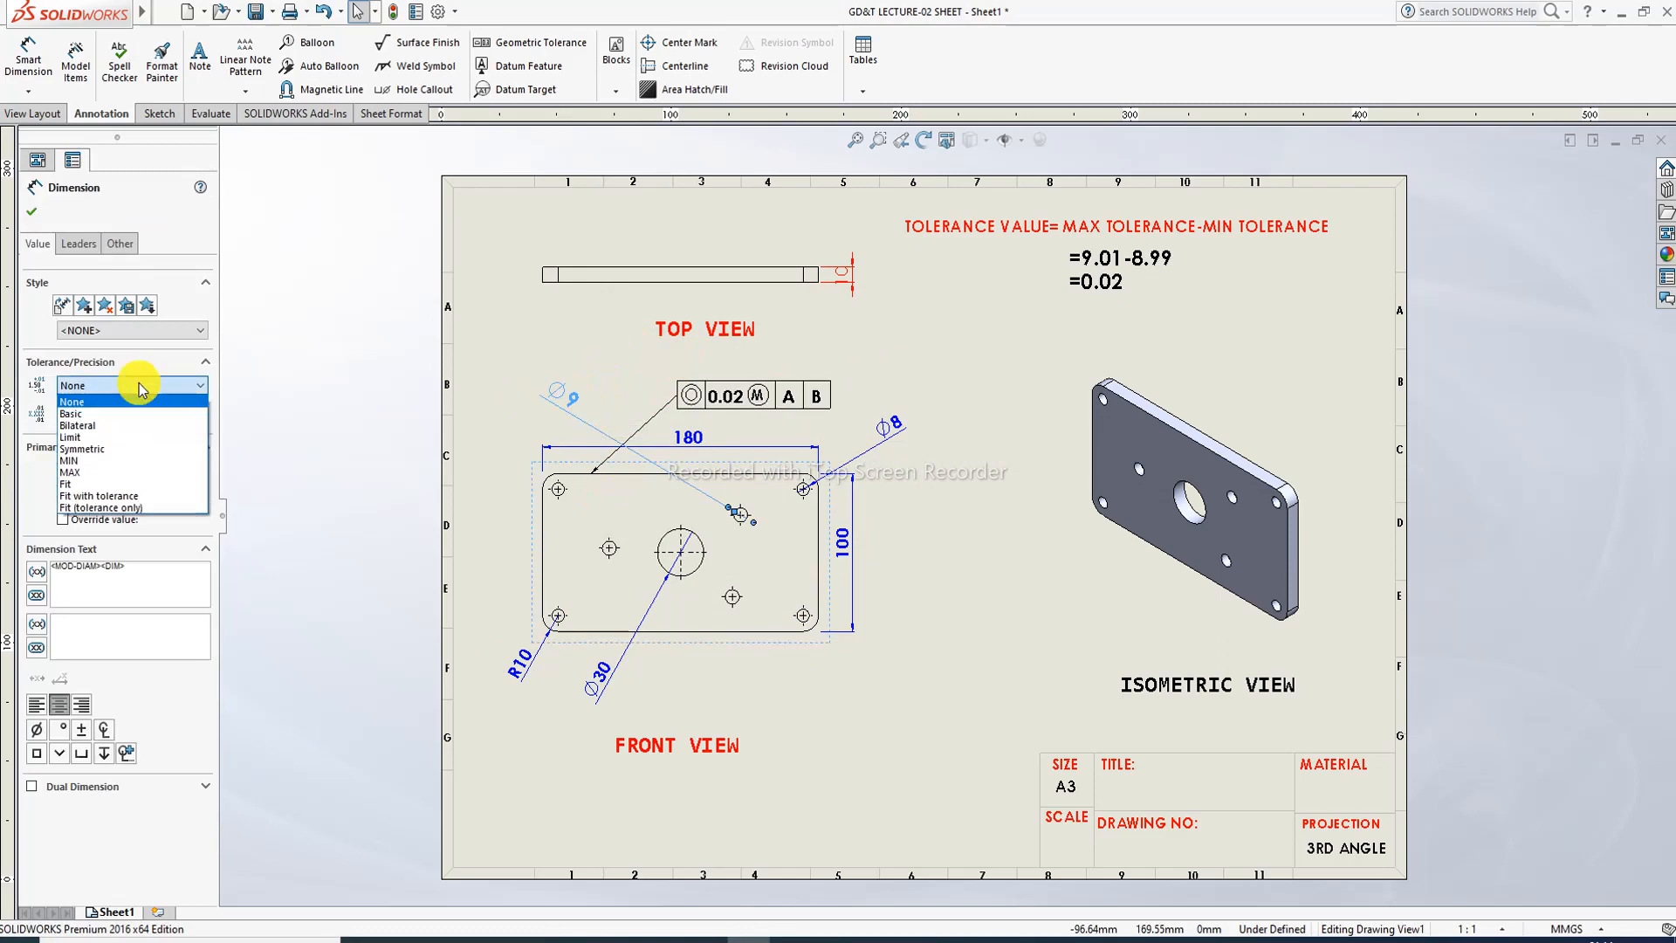
pyautogui.click(116, 426)
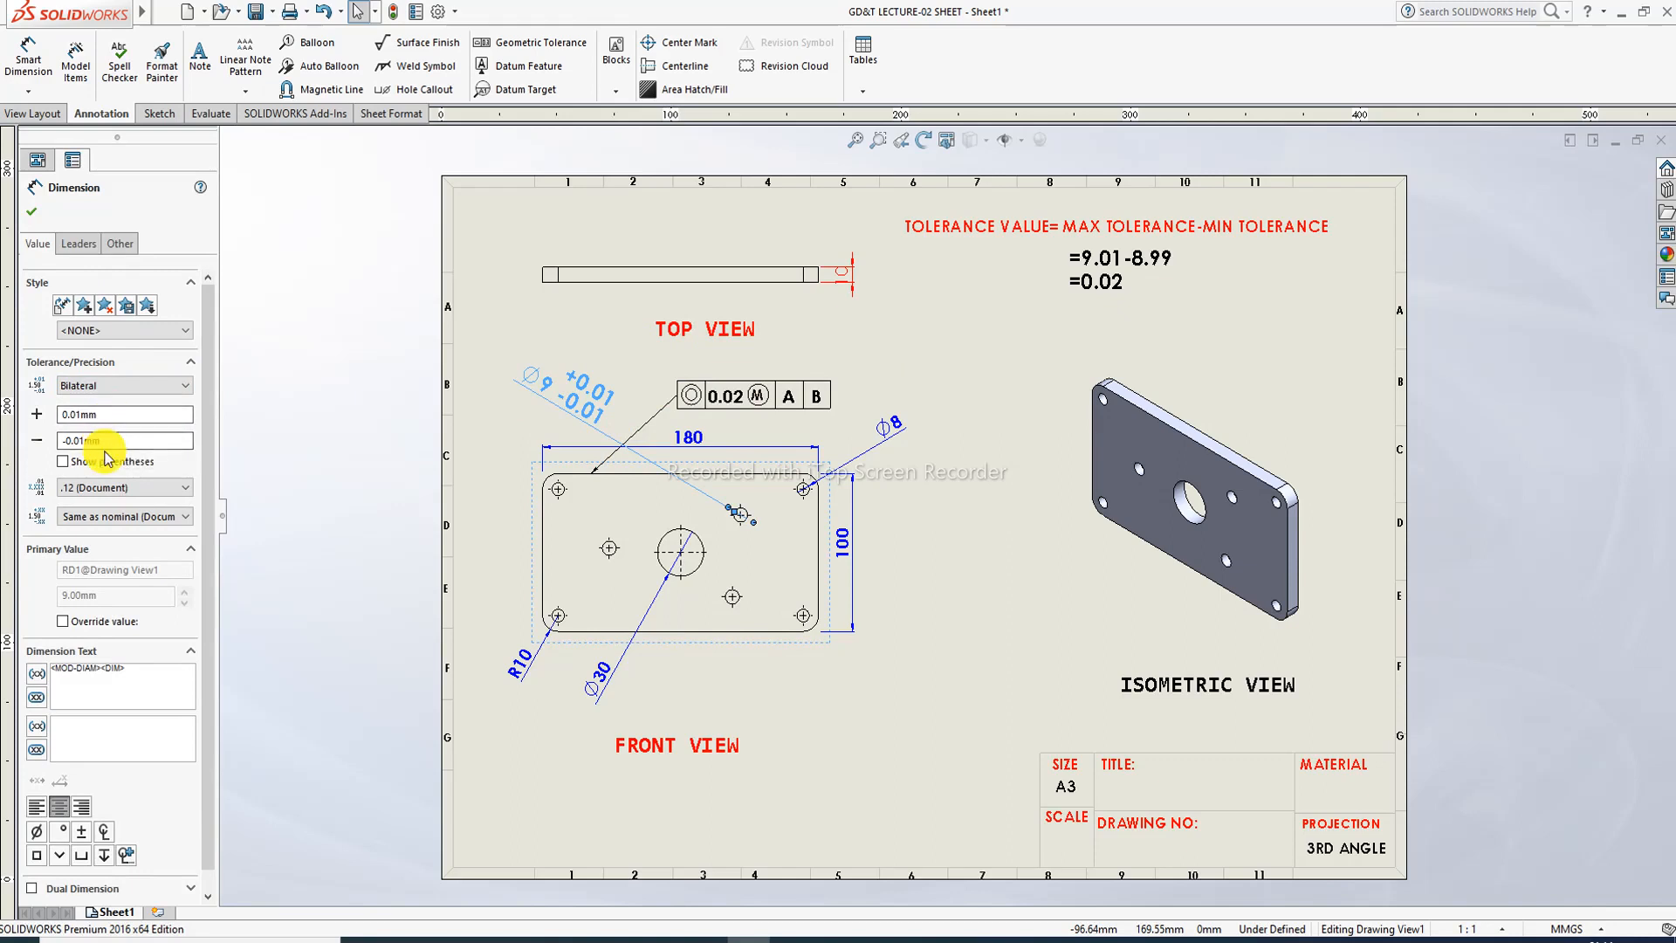
pyautogui.click(33, 217)
pyautogui.click(1037, 472)
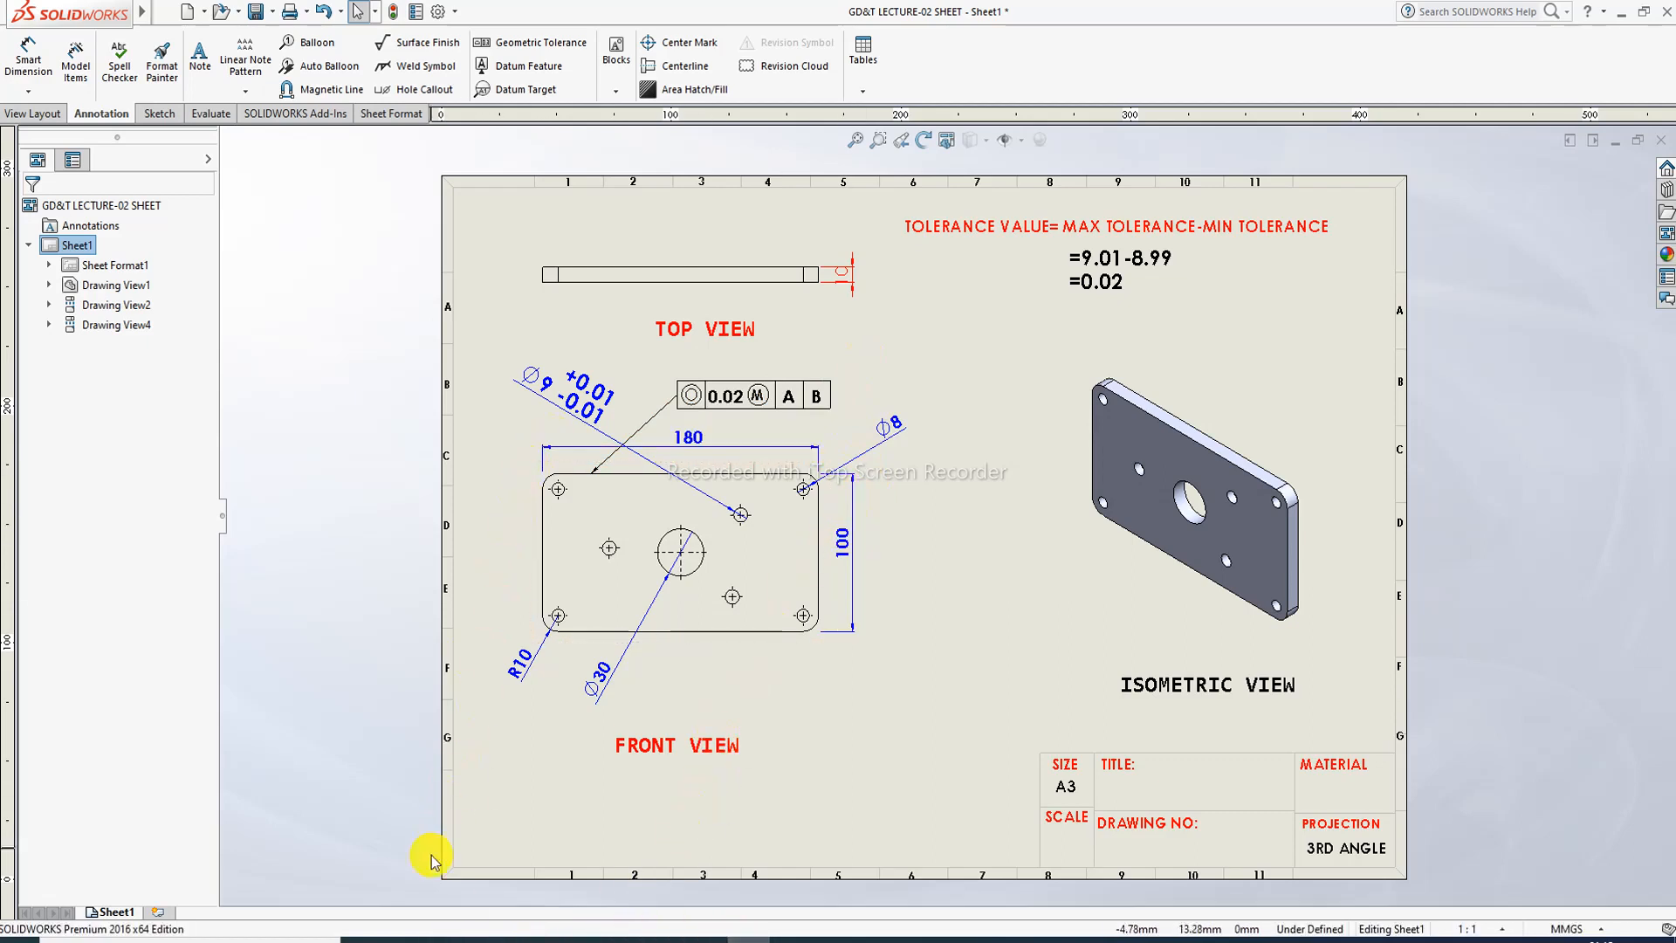
# Step: Switch back to Microsoft Edge and show the GD&T Lecture-03 title page on coordinate tolerance
pyautogui.moveTo(434, 936)
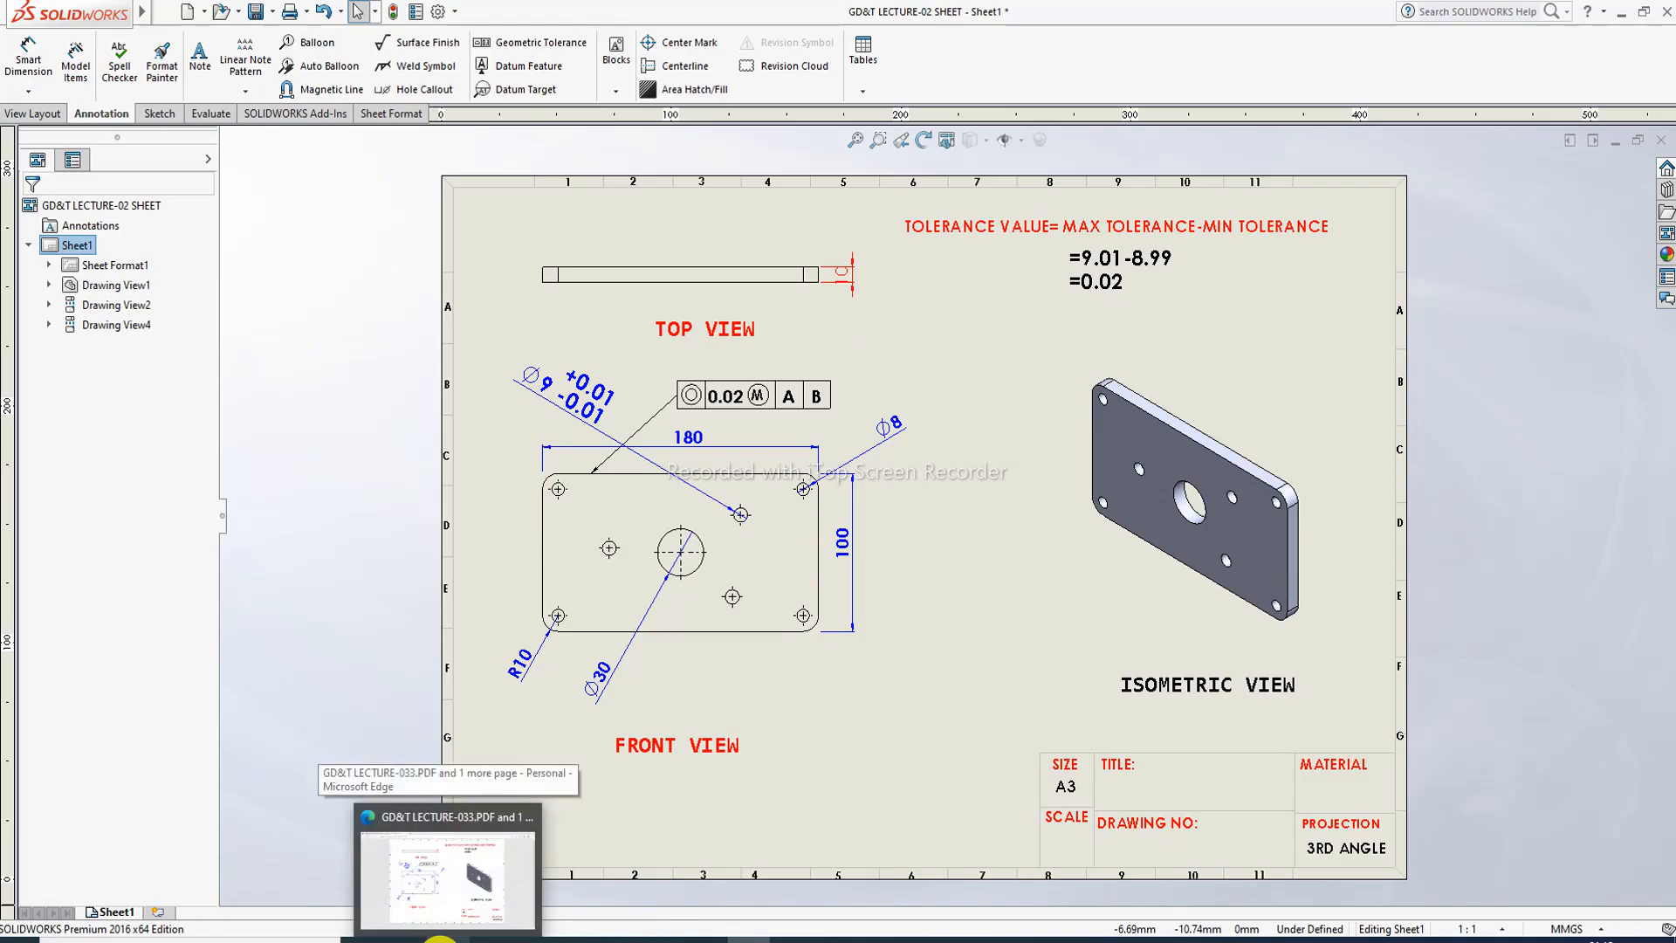
pyautogui.click(454, 852)
pyautogui.click(177, 13)
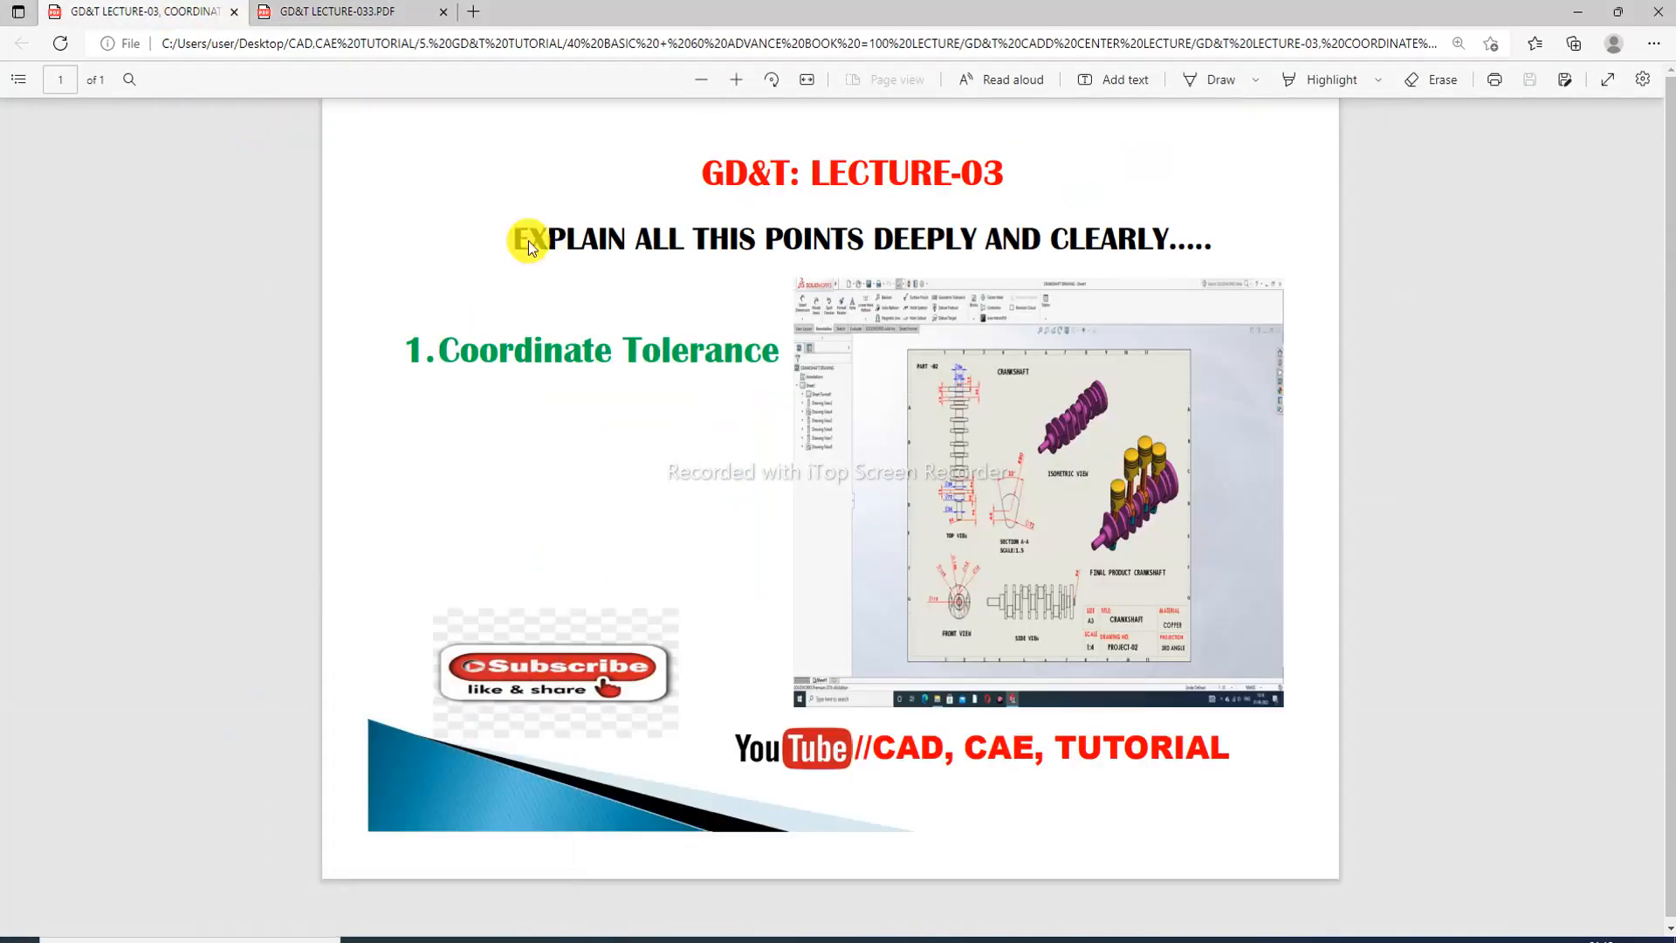